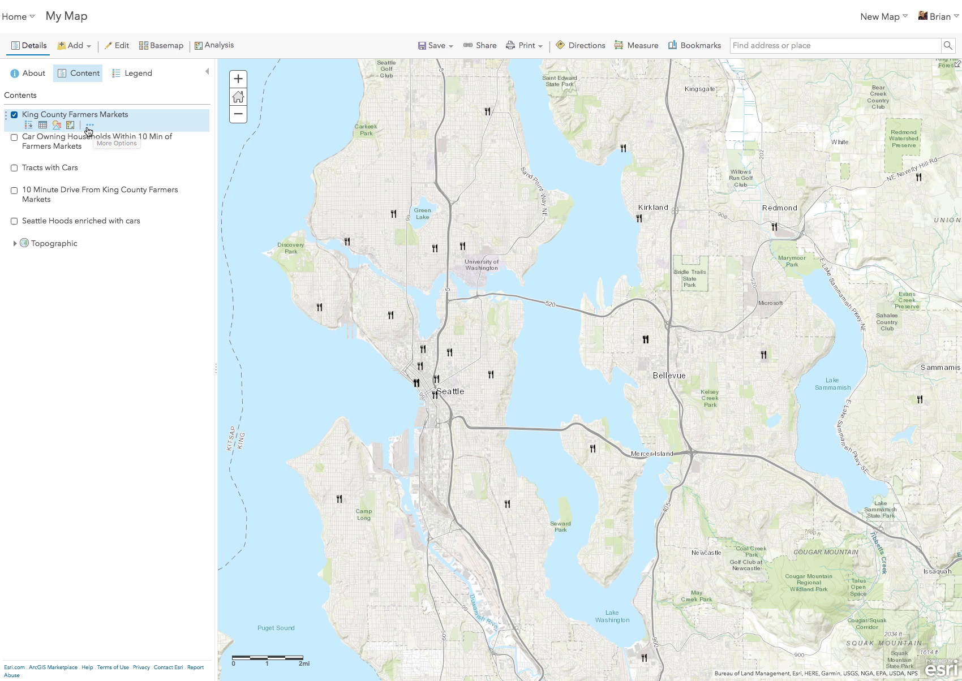
Step: Look through the Find Locations and Use Proximity analysis tools for the King County Farmers Markets layer, and return to the map contents
click(89, 126)
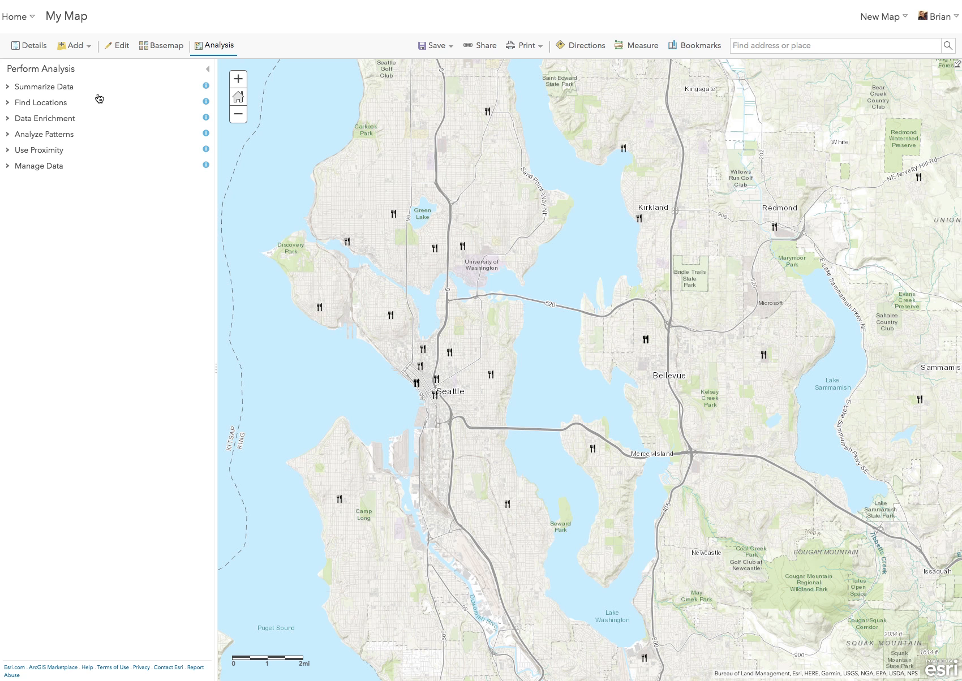
click(30, 104)
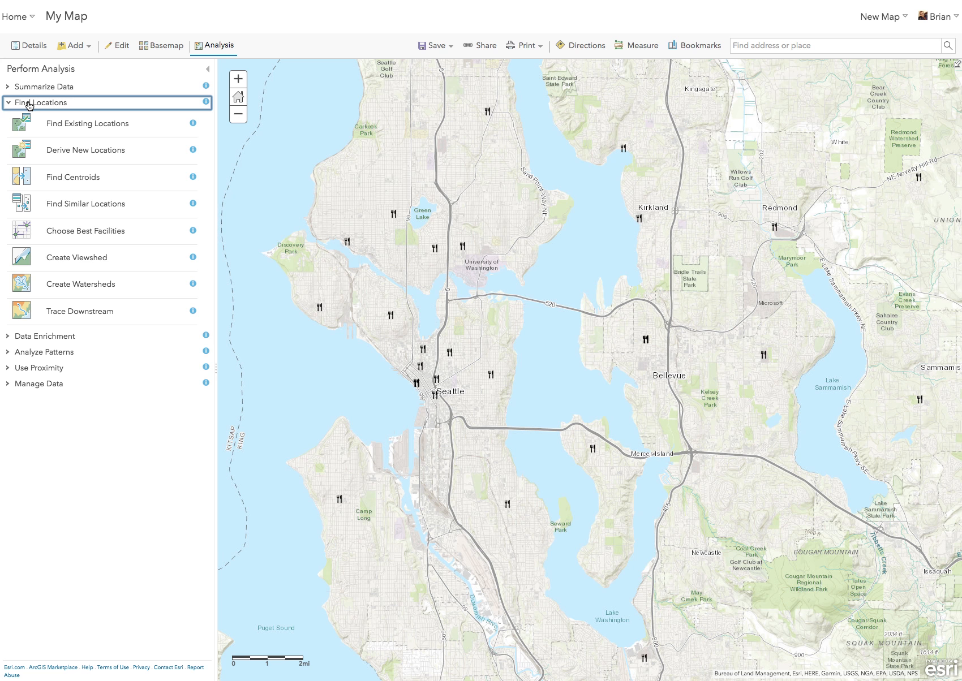
click(30, 105)
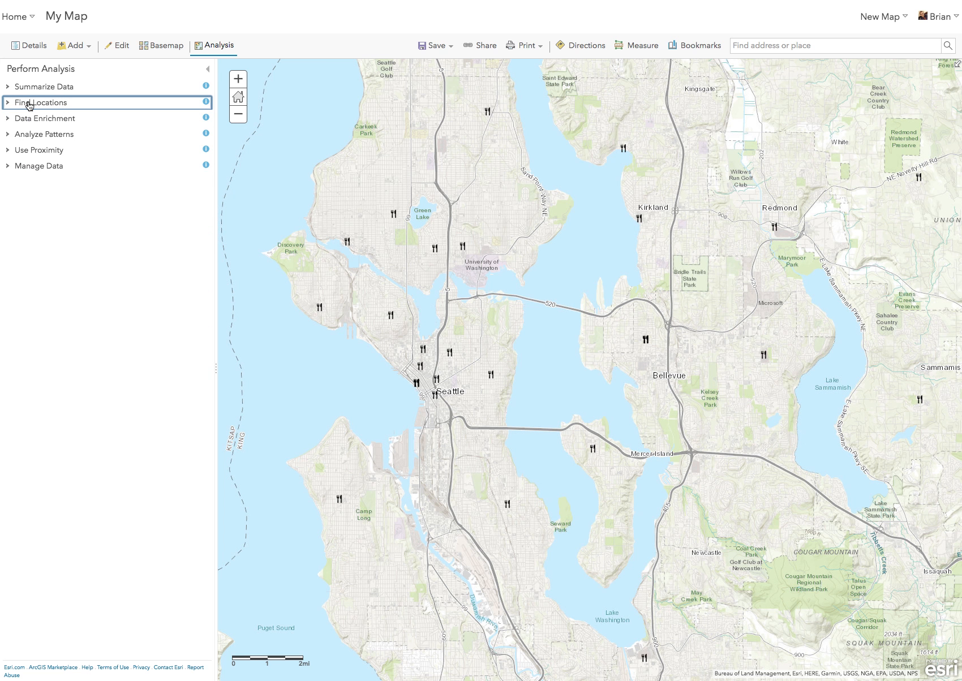
click(44, 152)
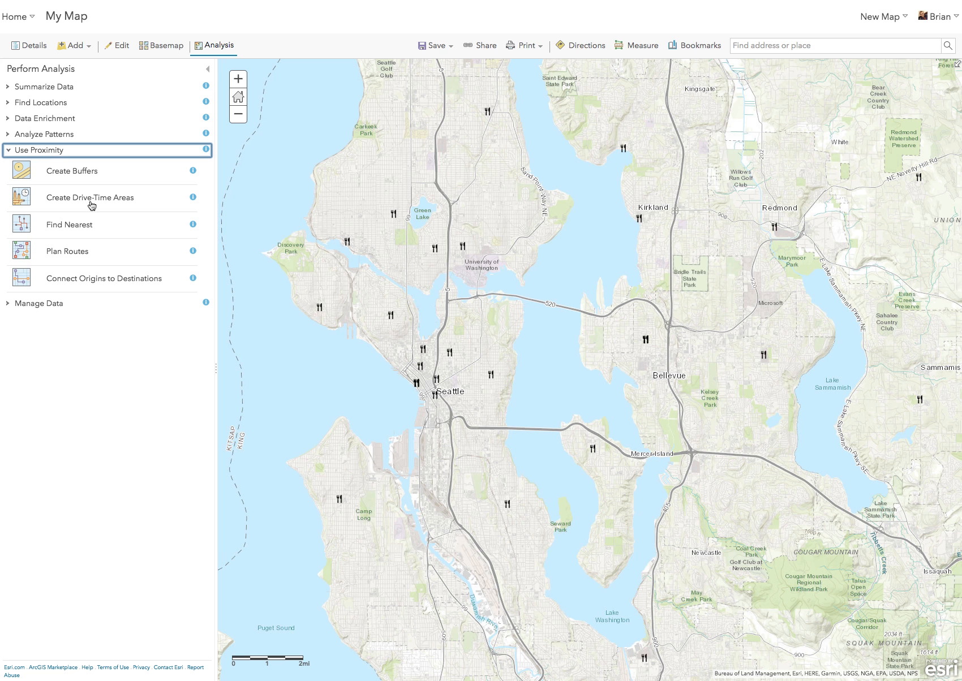
click(58, 153)
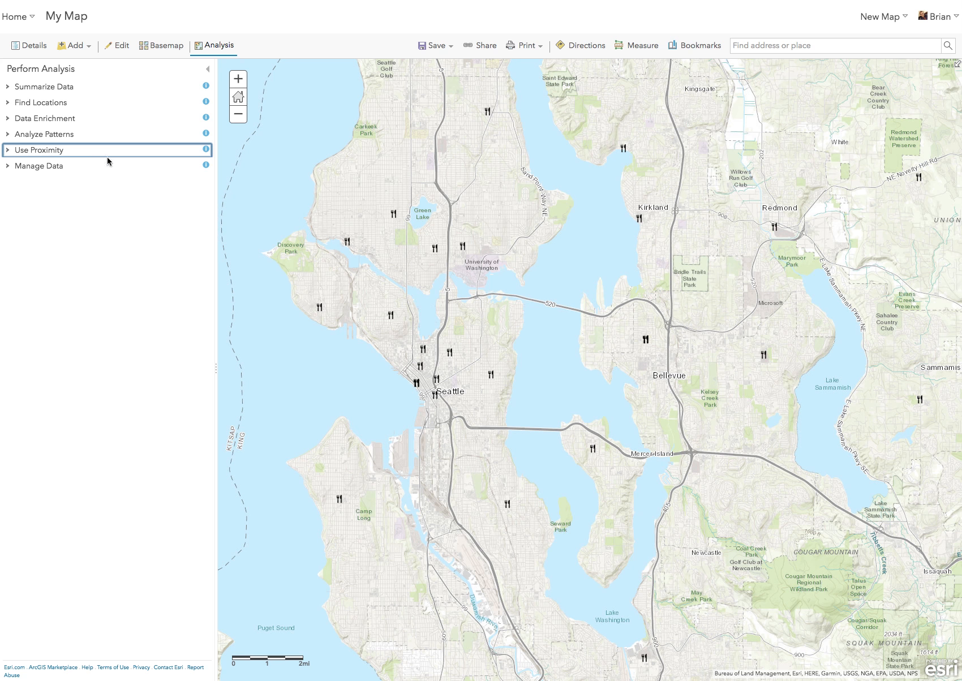
click(208, 73)
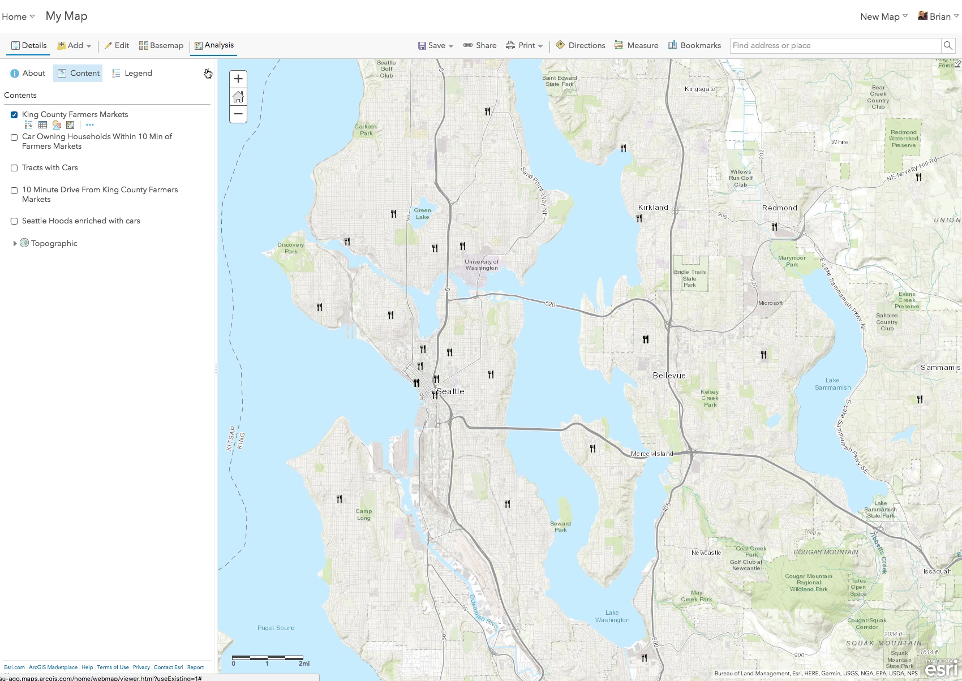
Step: Display the 10 Minute Drive From King County Farmers Markets layer on the map
click(14, 192)
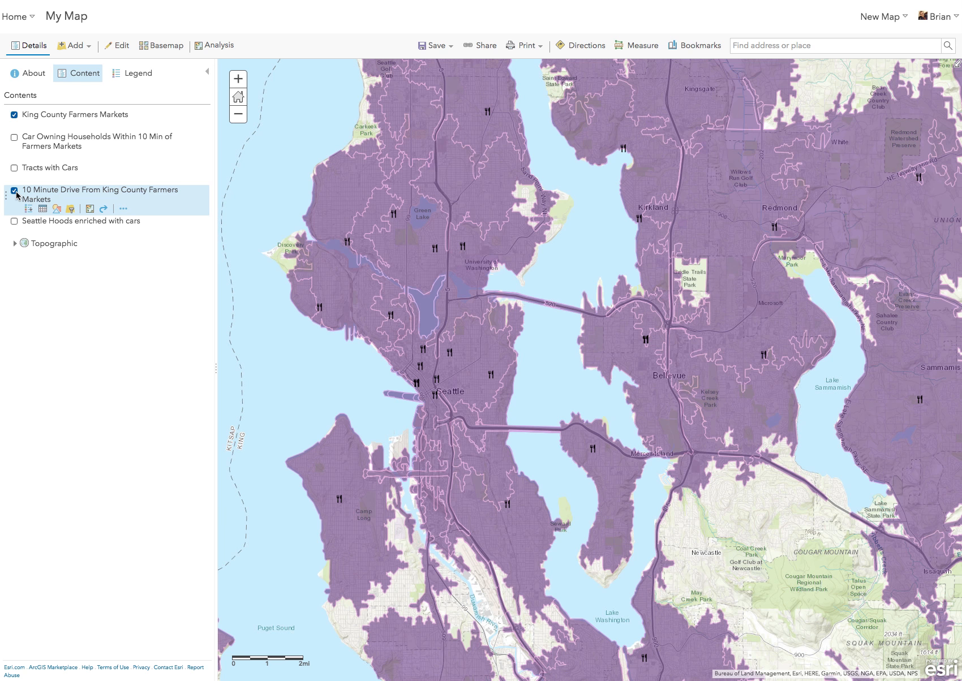
click(14, 191)
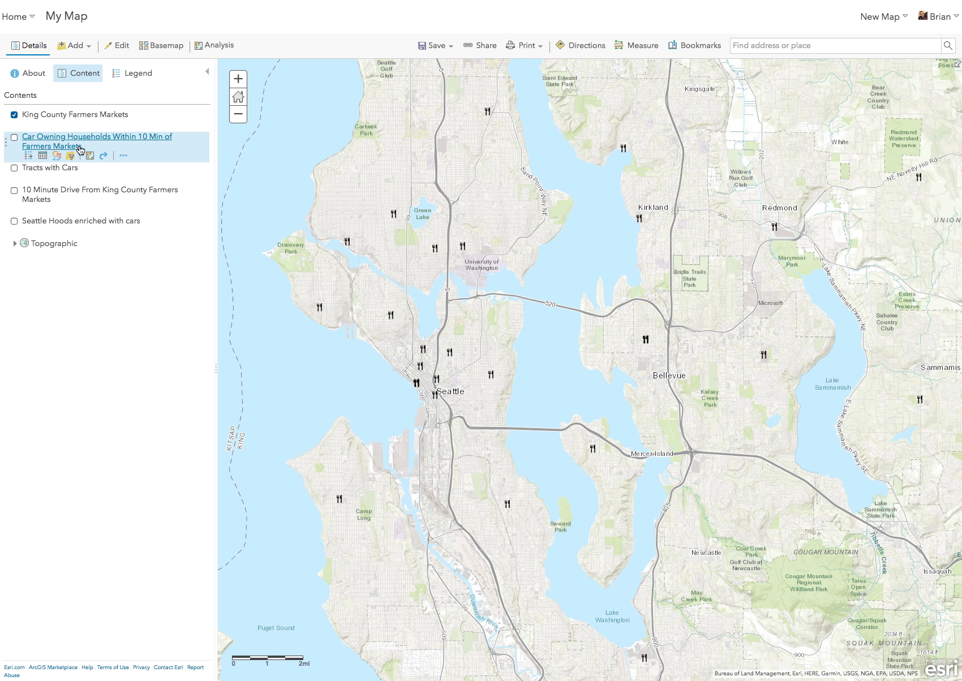
click(15, 191)
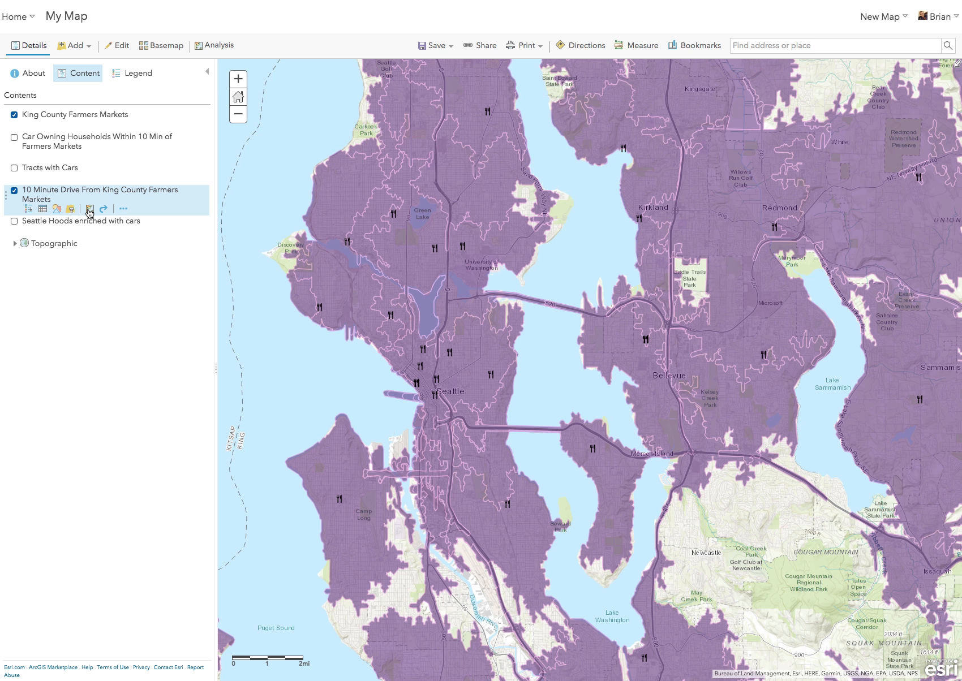
Step: Start Enrich Layer on the 10 Minute Drive layer and select the 2017 Total Households (Esri) variable for the United States
click(89, 210)
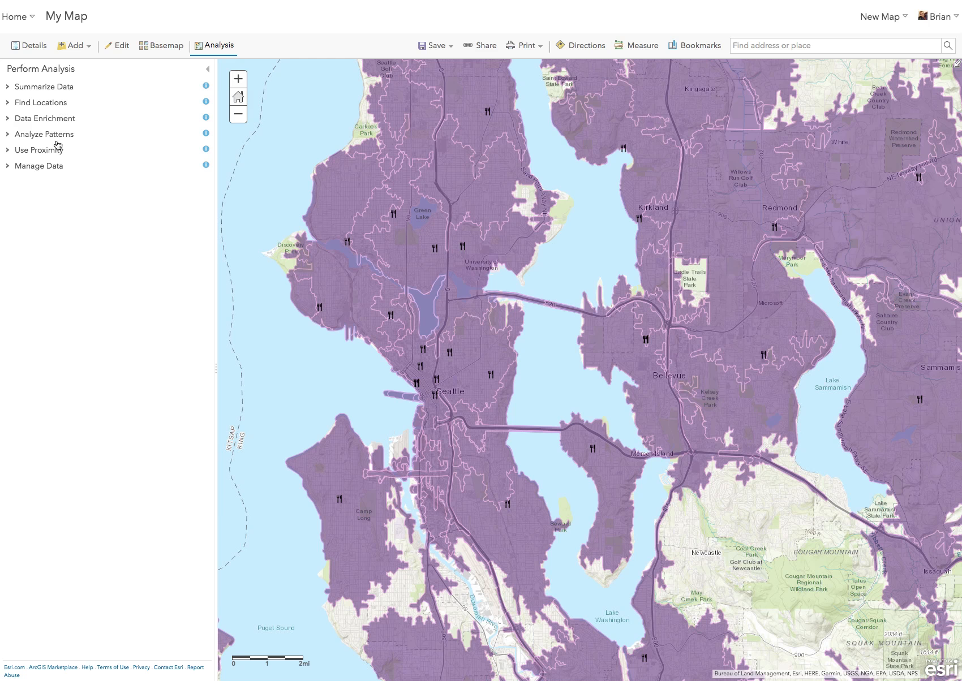
click(45, 120)
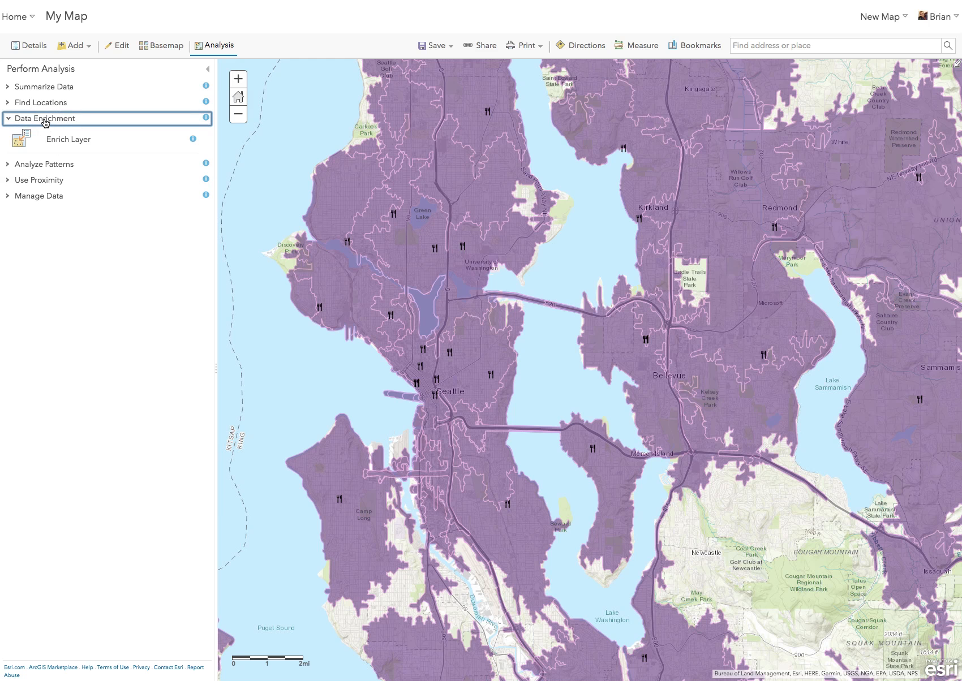
click(66, 141)
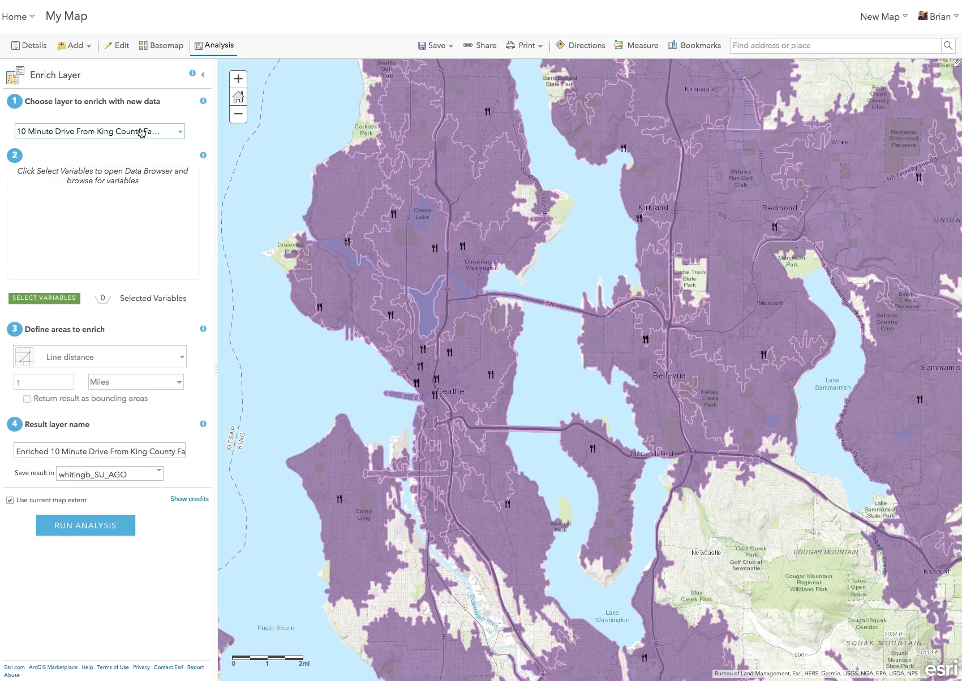
click(57, 302)
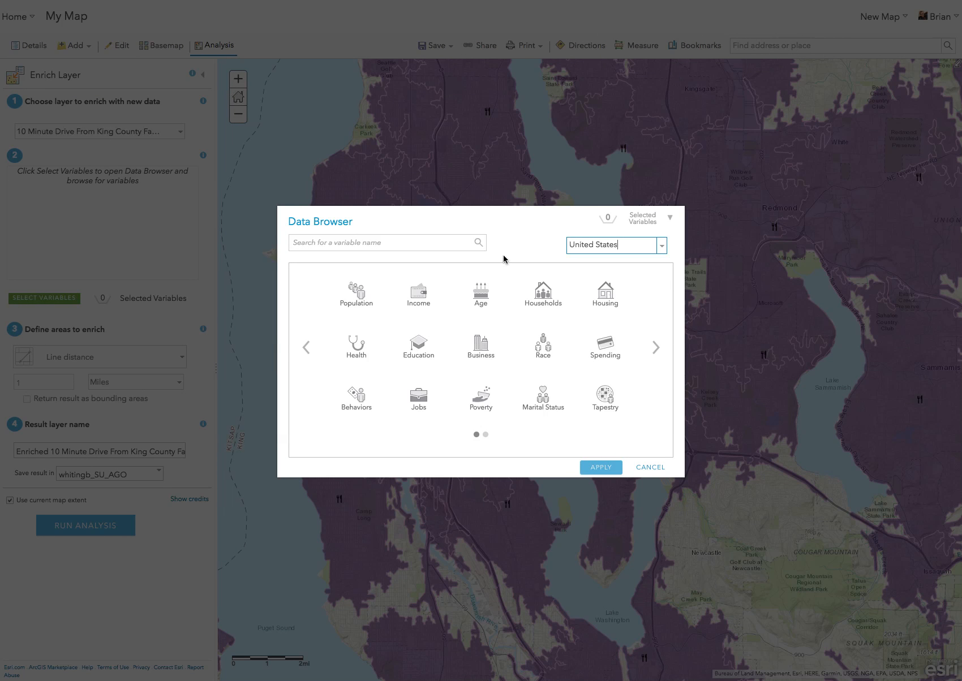
click(546, 299)
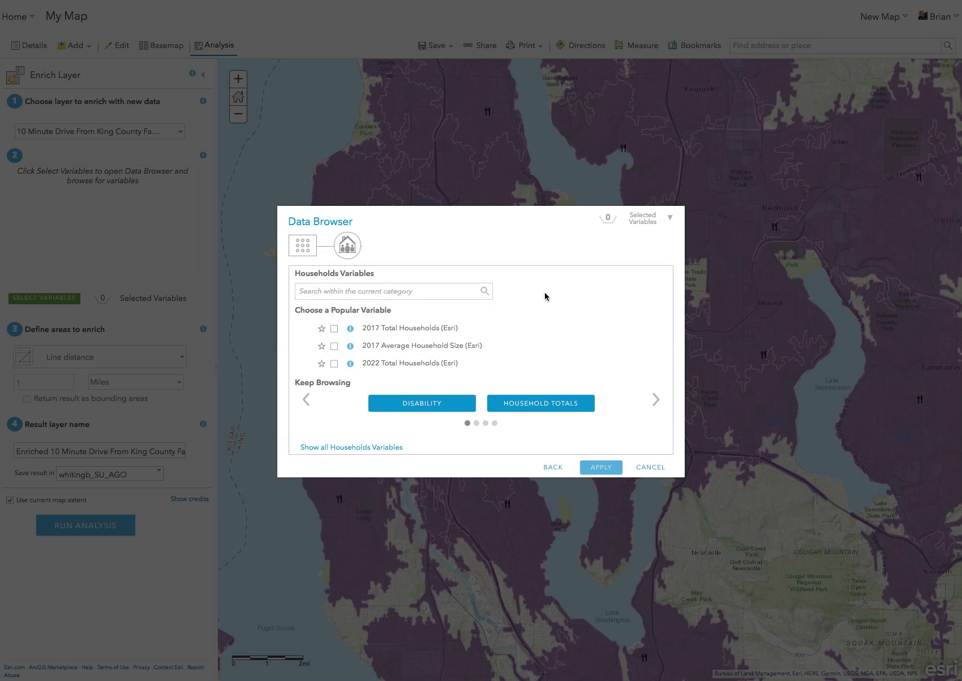
click(336, 329)
click(553, 467)
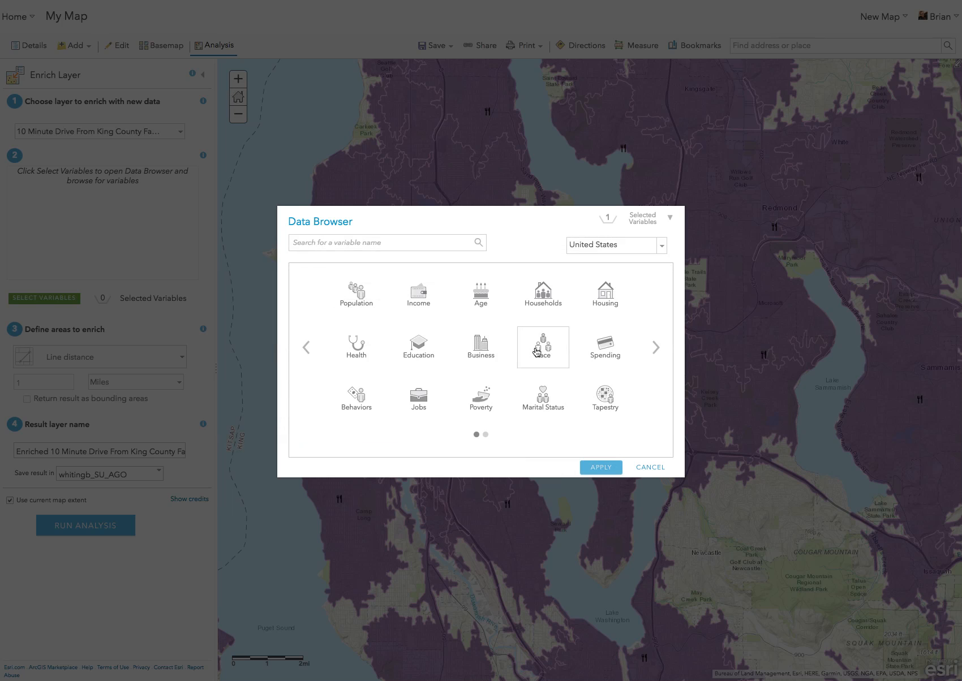
Step: Add the 2017 HH owns/leases any vehicle variable to the enrichment and close the tool without running the analysis
click(358, 395)
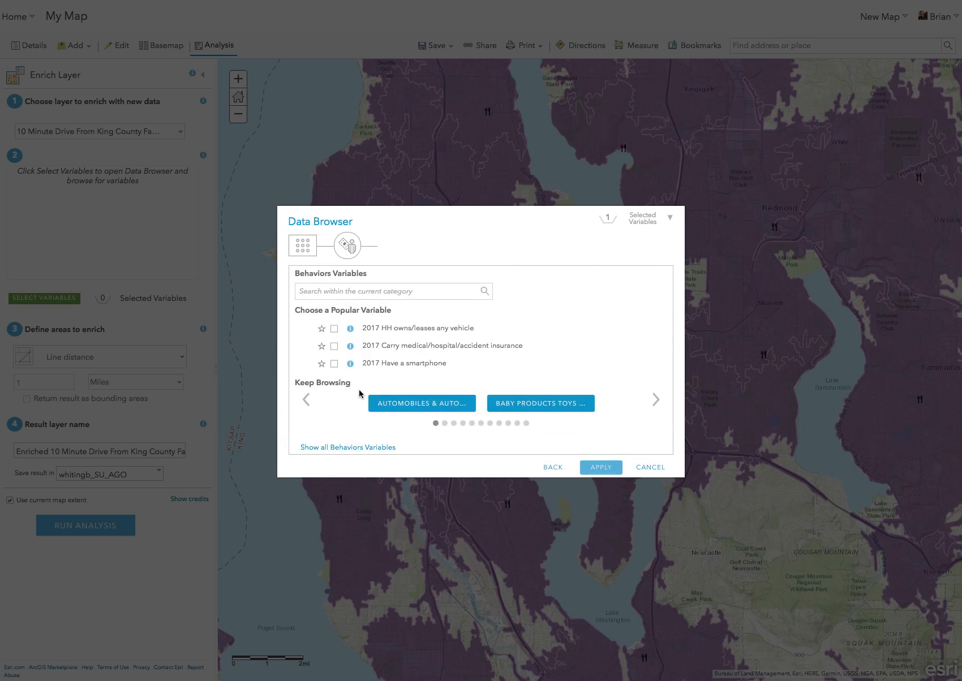
click(335, 329)
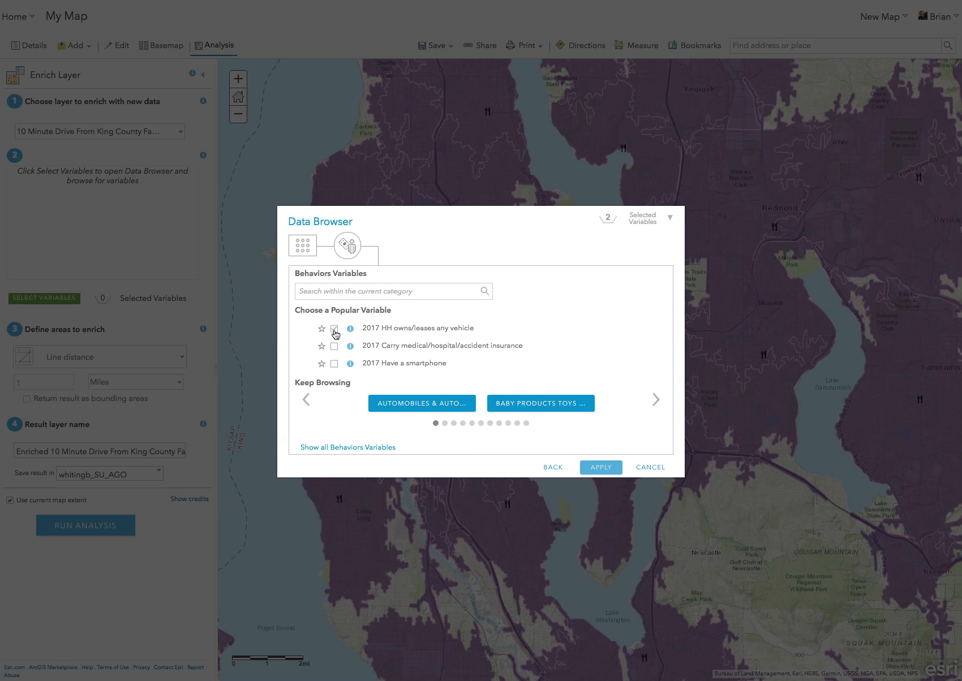
click(602, 467)
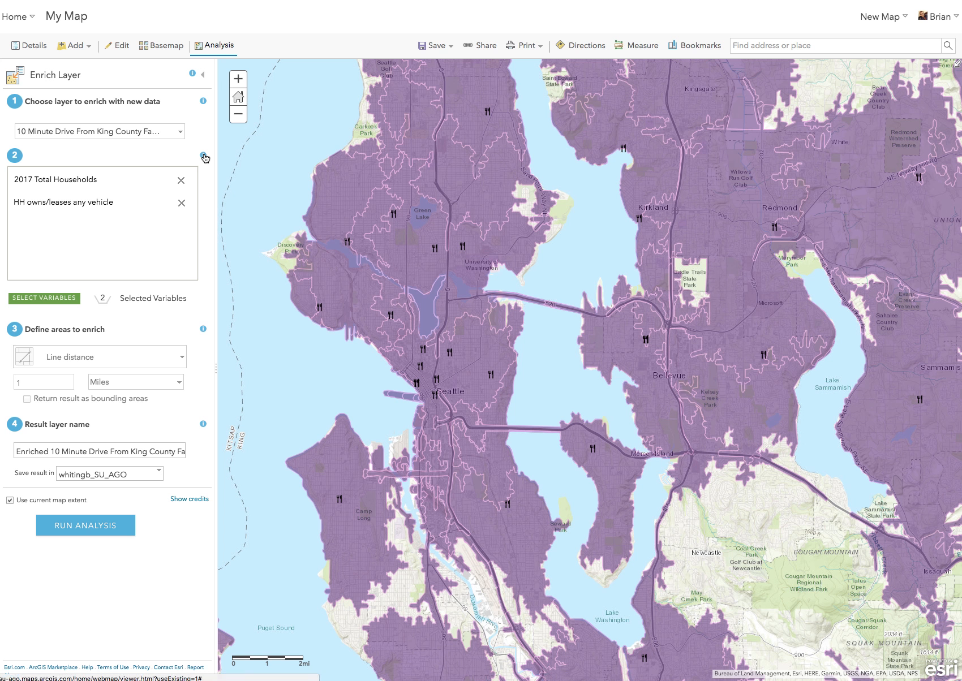
click(203, 75)
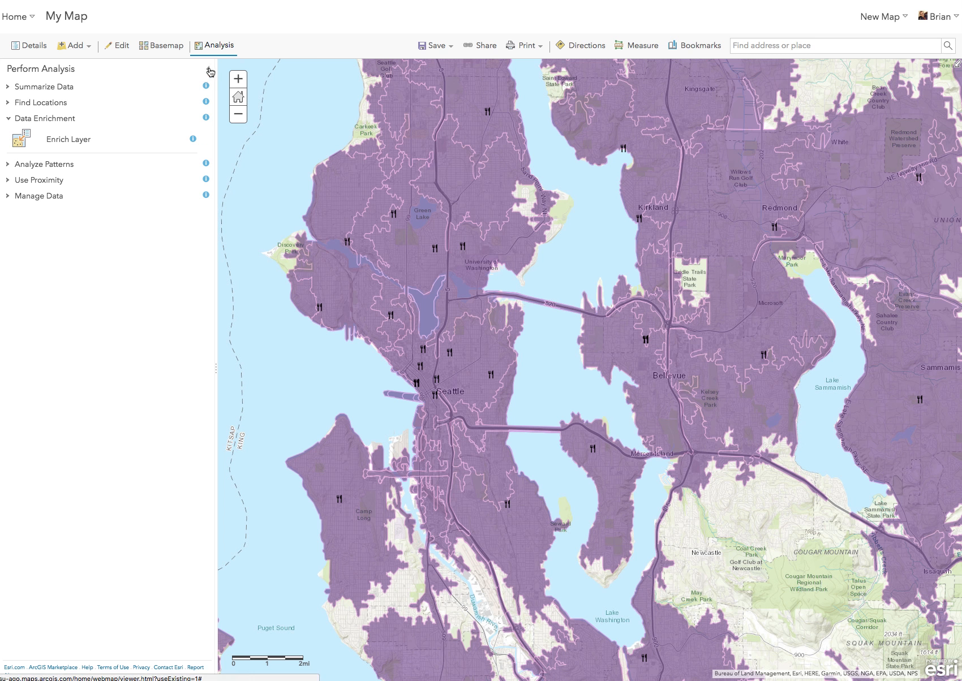
click(206, 70)
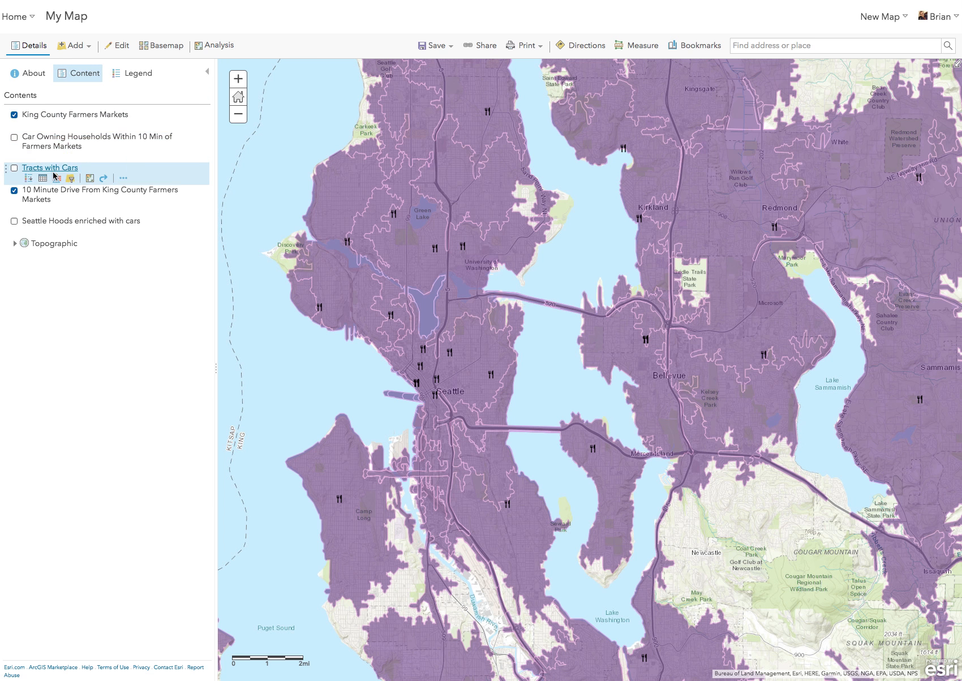
Step: Hide the 10 Minute Drive layer and show the Car Owning Households Within 10 Min of Farmers Markets layer
click(14, 192)
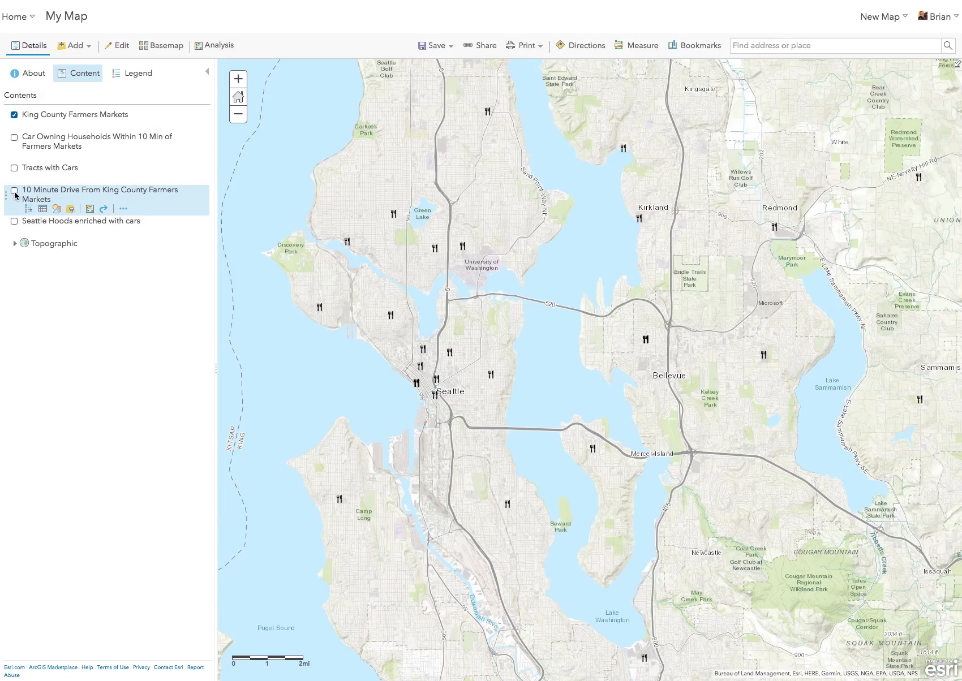
click(14, 137)
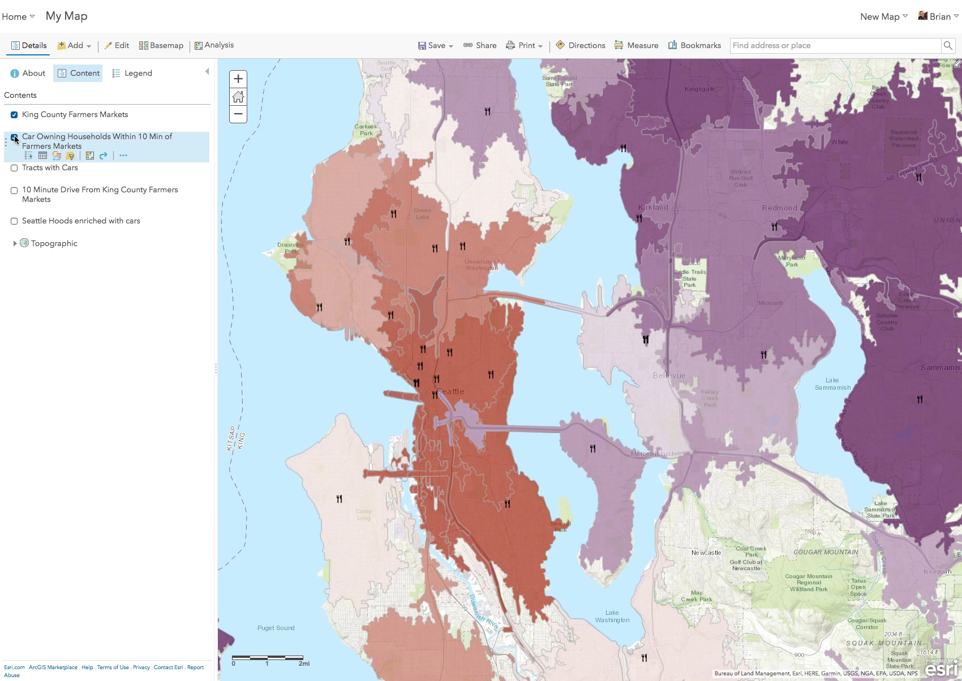
Step: Examine the map legend and the attributes of a drive-time area in central Seattle for the Car Owning Households layer
click(133, 74)
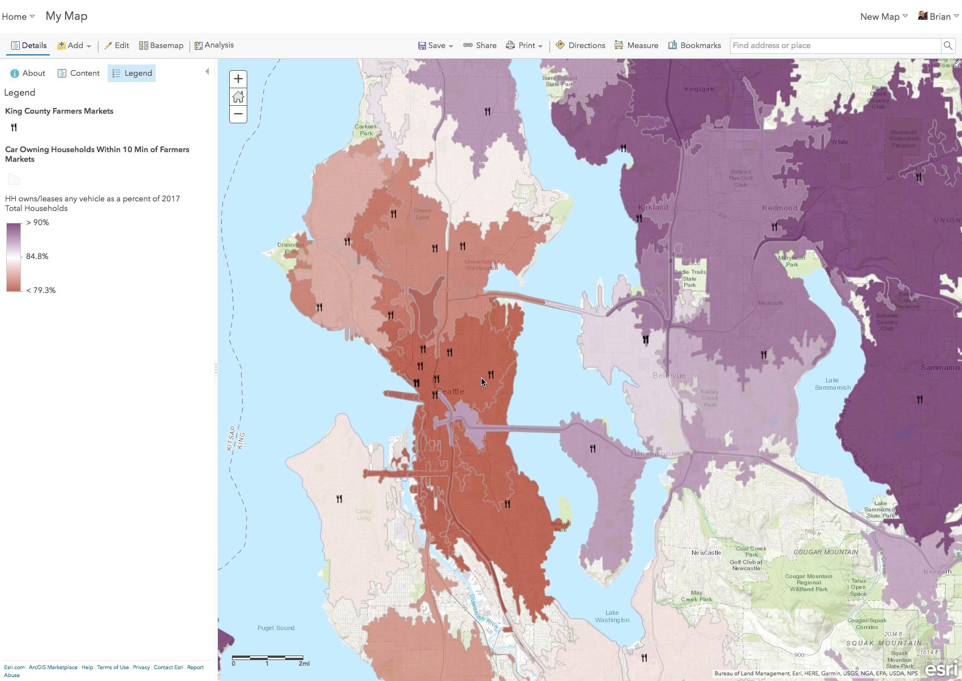
click(495, 453)
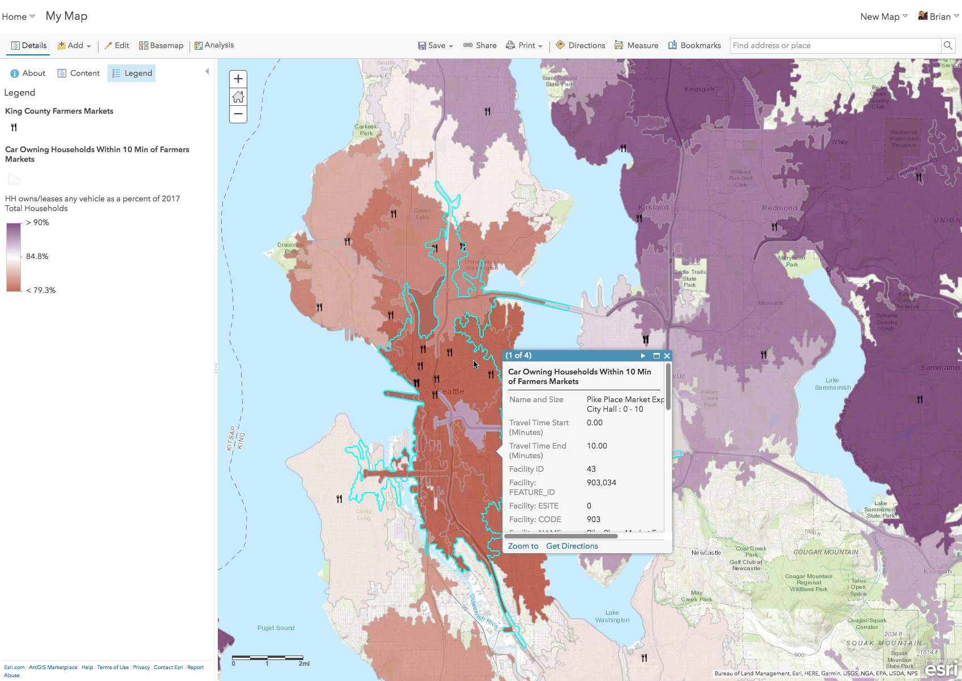
click(667, 356)
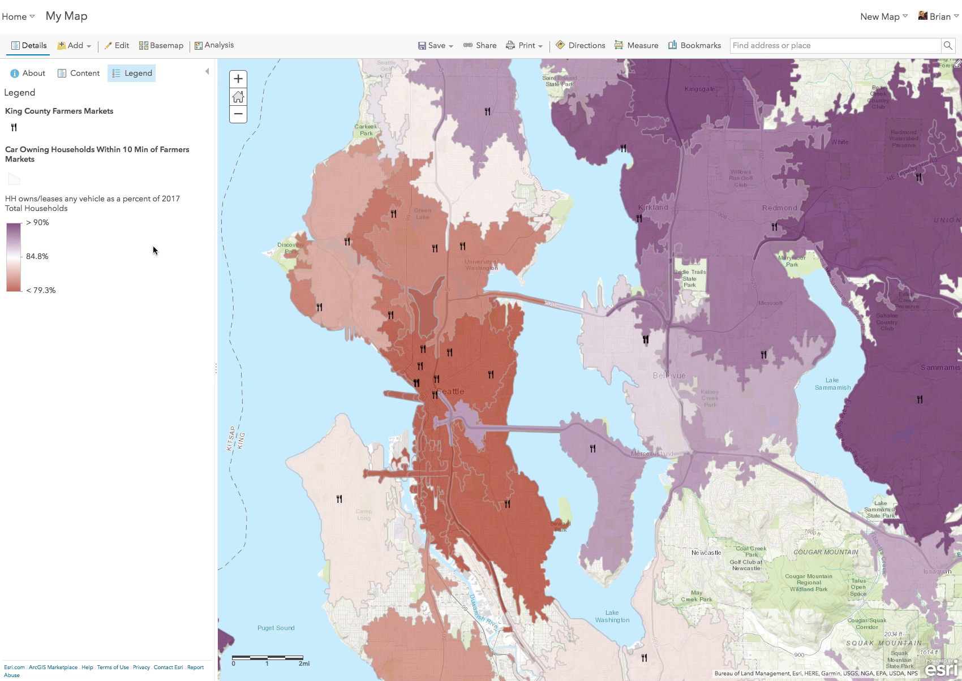
click(81, 77)
click(136, 76)
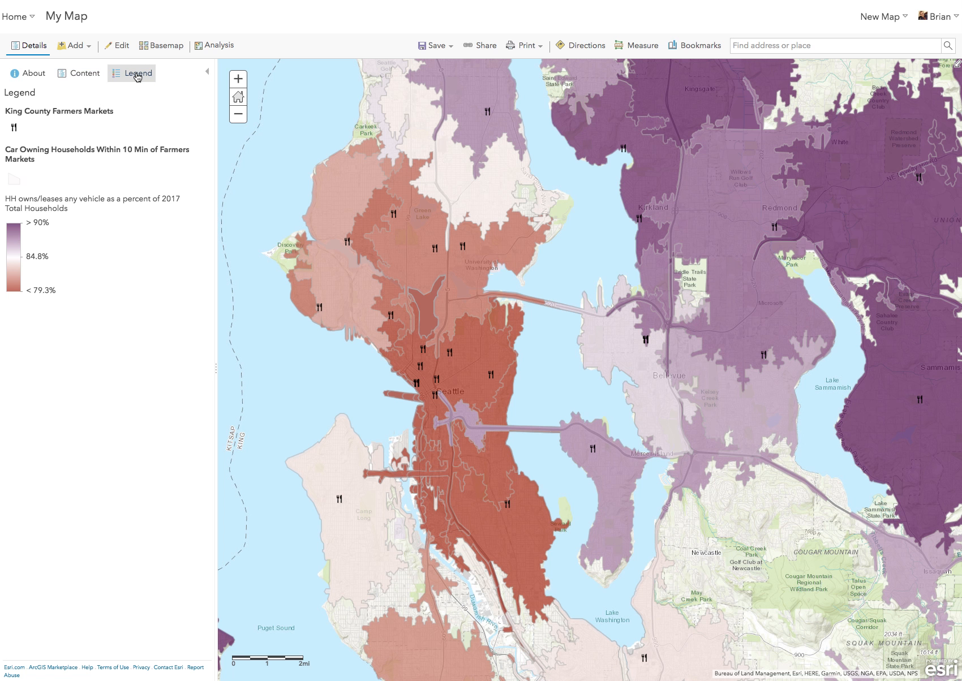
Step: Restyle the Car Owning Households layer with Compare A to B, using HH owns/leases any vehicle against 2017 Total Households
click(90, 77)
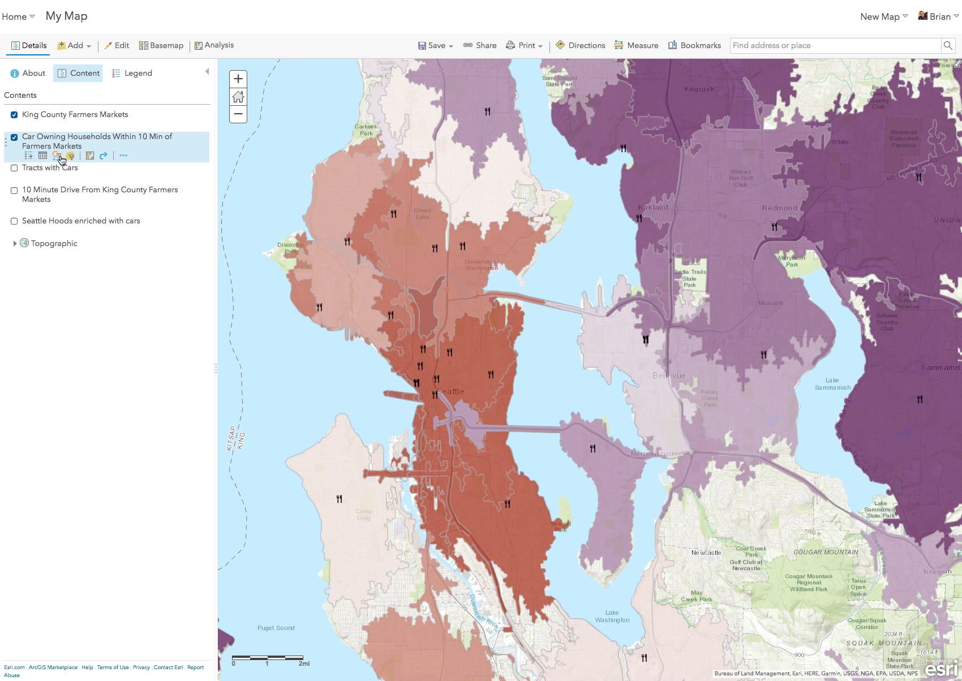
click(56, 156)
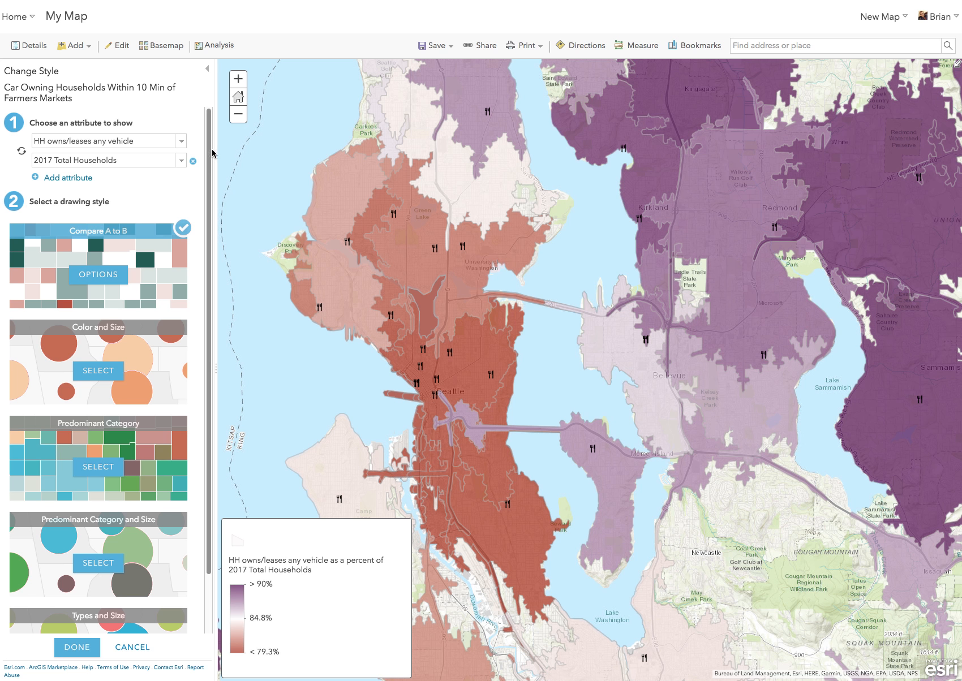
click(194, 163)
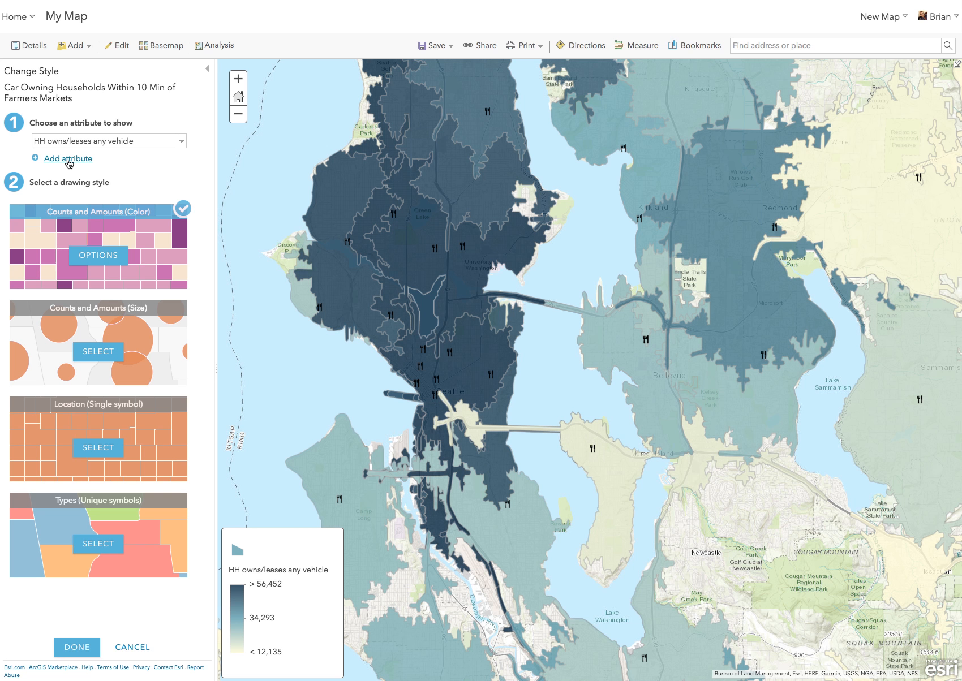
click(68, 160)
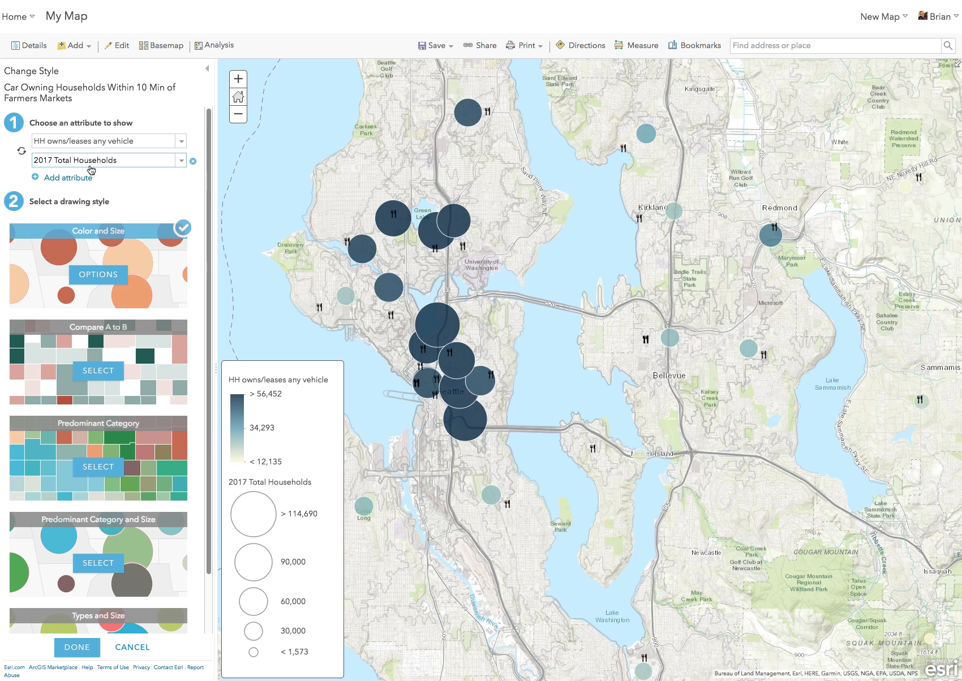
click(110, 373)
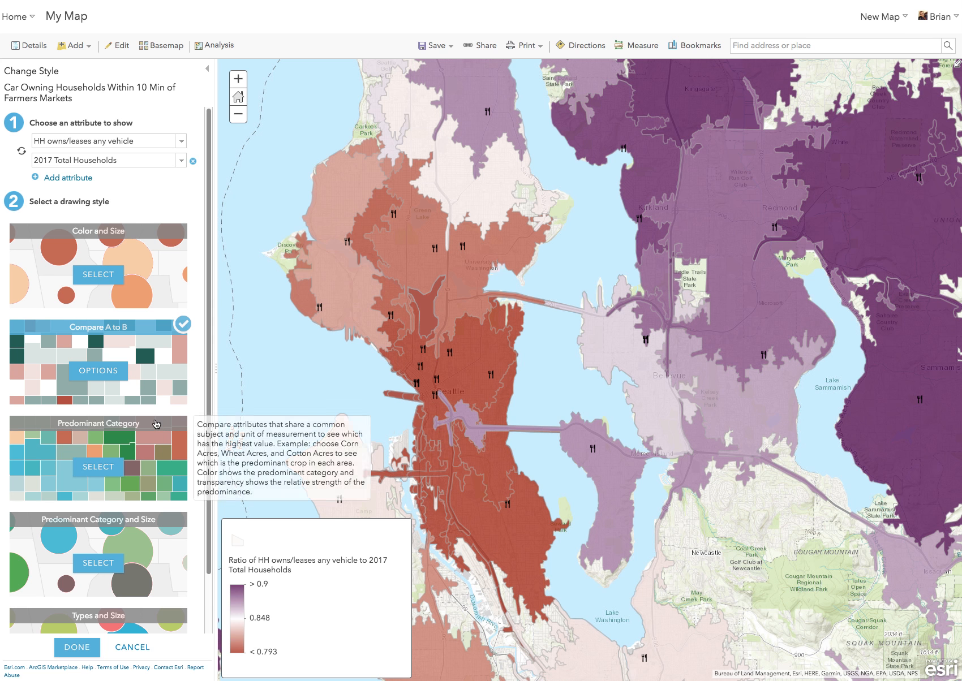
Step: Set the comparison labels to show HH owns/leases any vehicle as a percent of 2017 Total Households
click(105, 371)
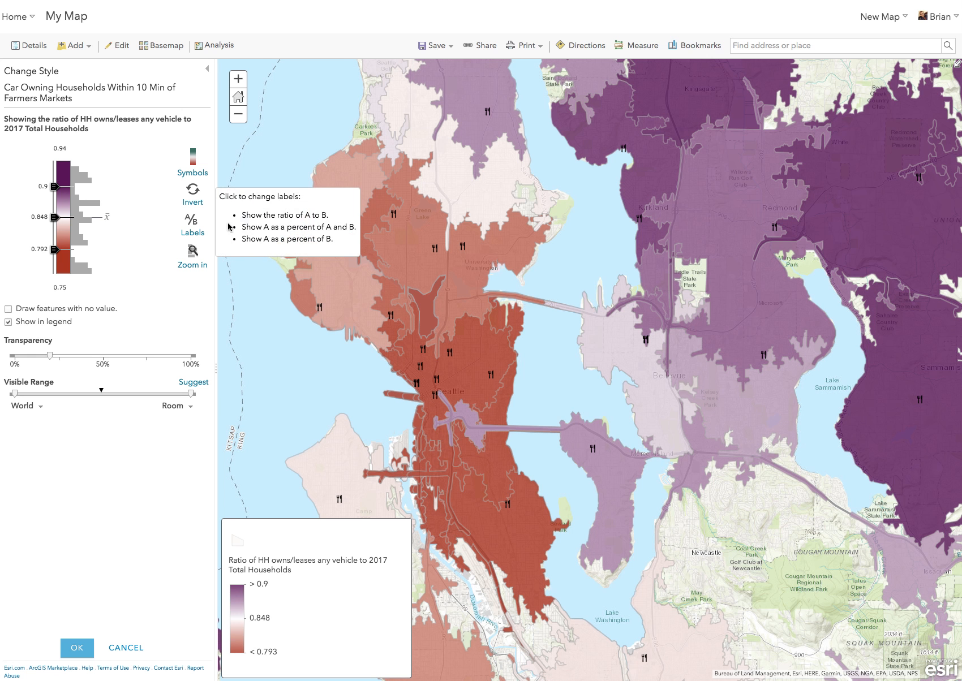
click(195, 236)
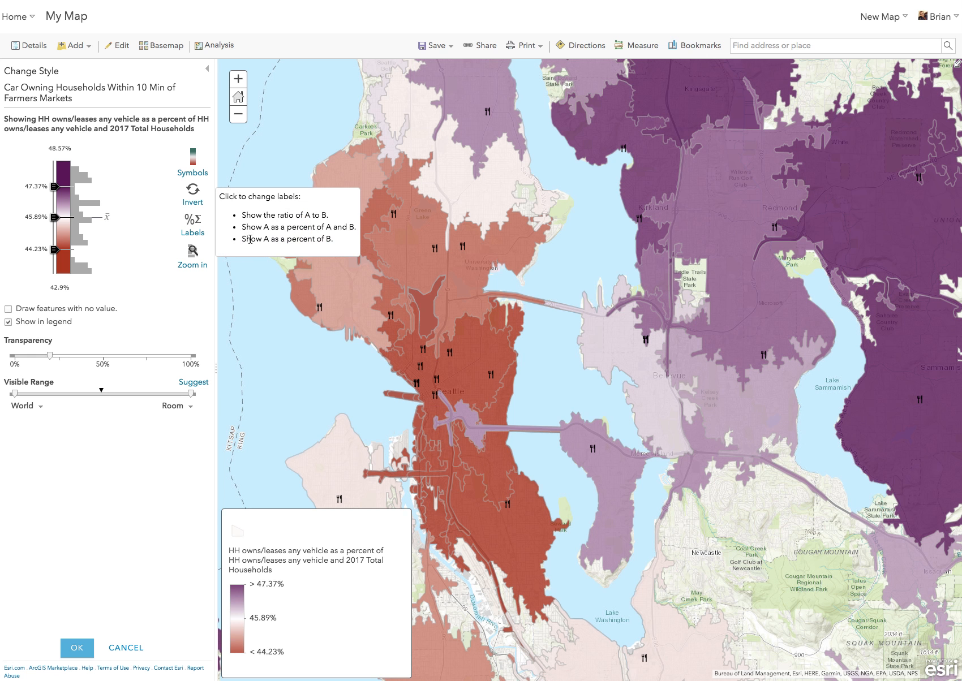
click(198, 236)
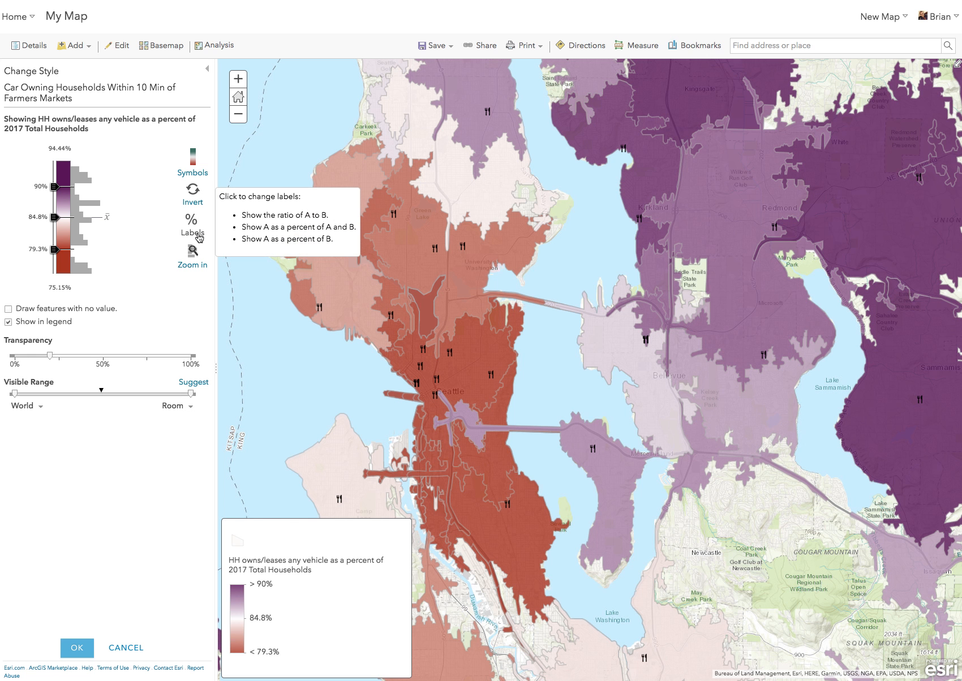
Step: Set the comparison range to run from 75% to 100% and apply the style to the Car Owning Households layer
click(60, 150)
text(100)
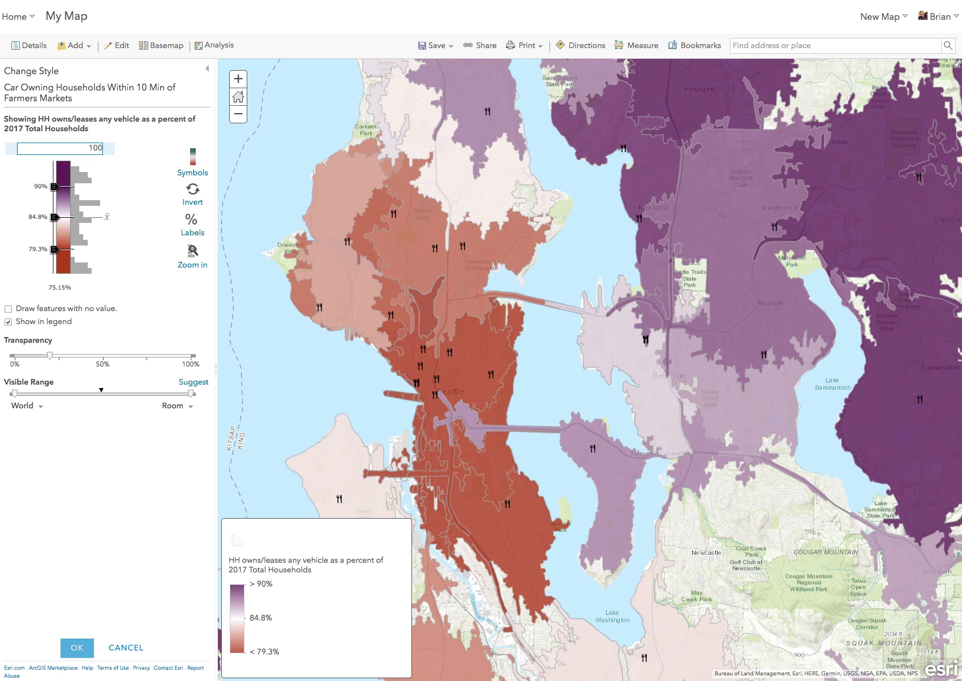
key(Return)
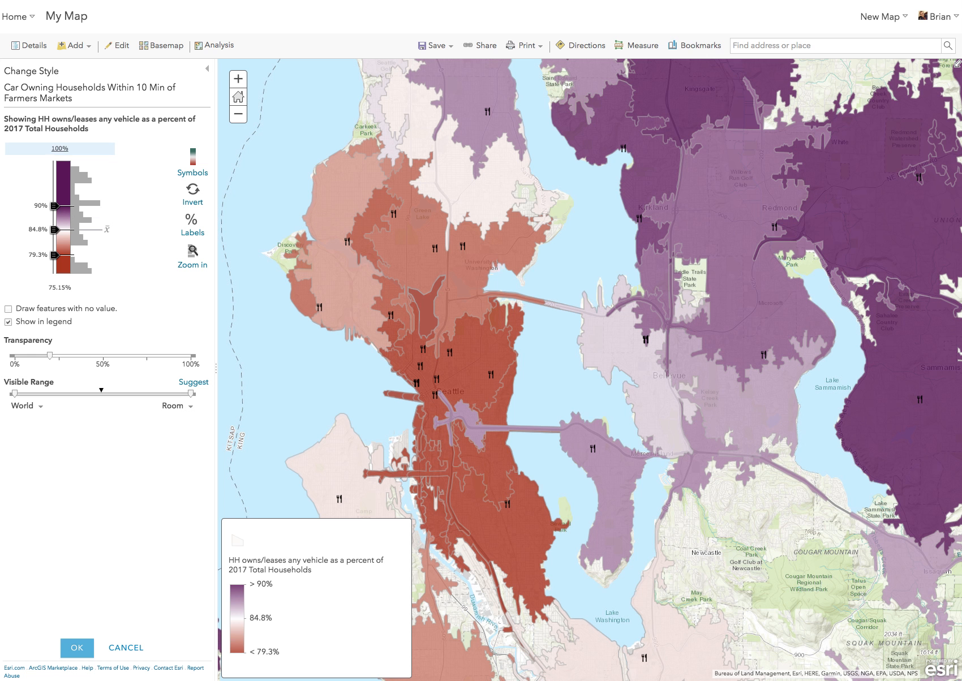
click(60, 287)
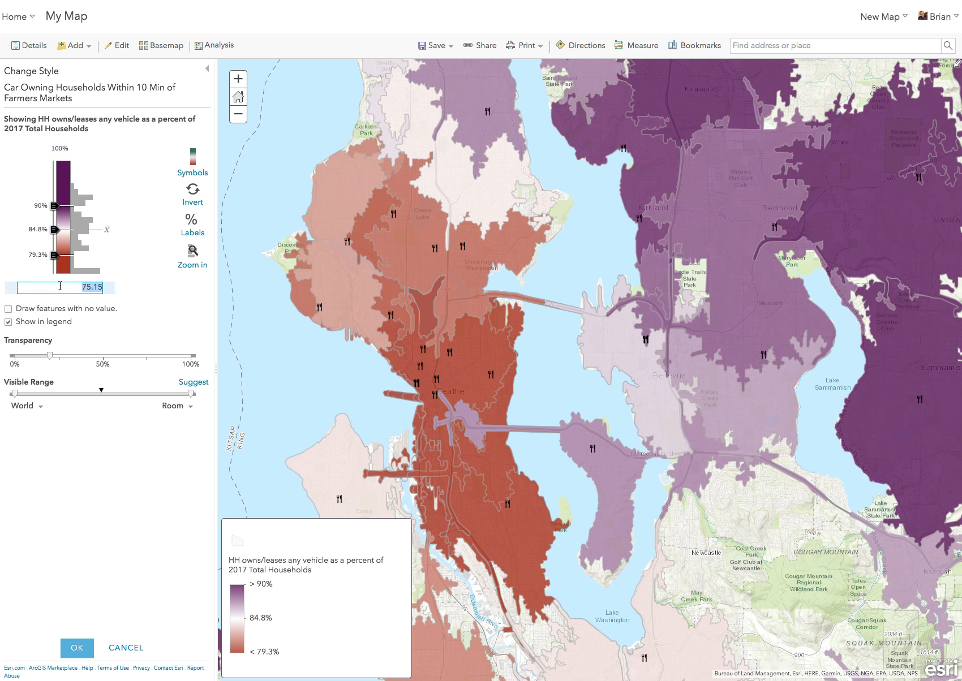
text(5)
key(BackSpace)
text(75)
click(152, 317)
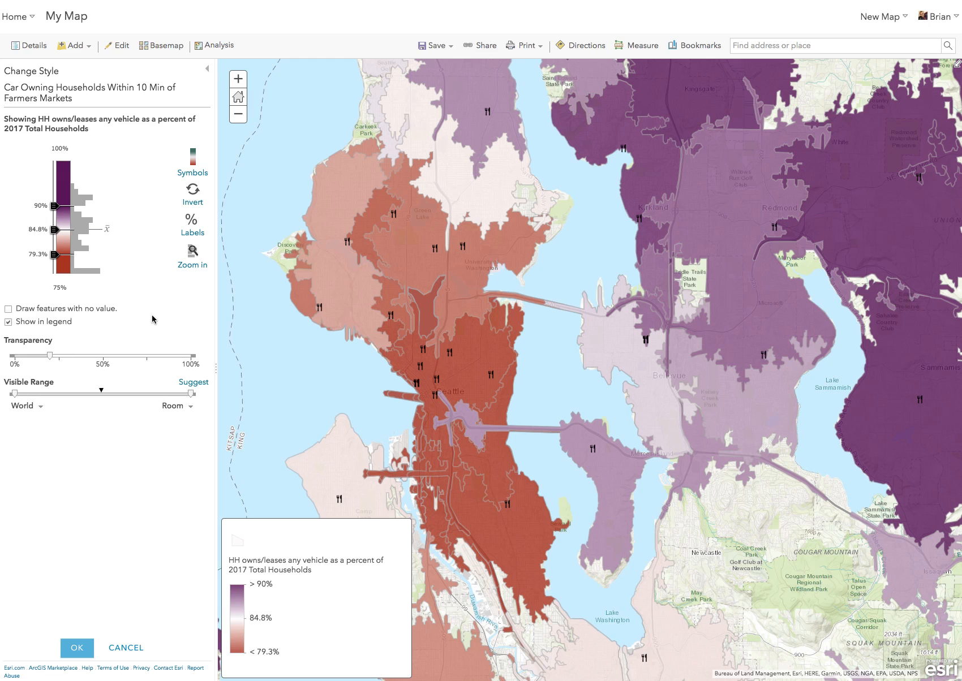
click(78, 648)
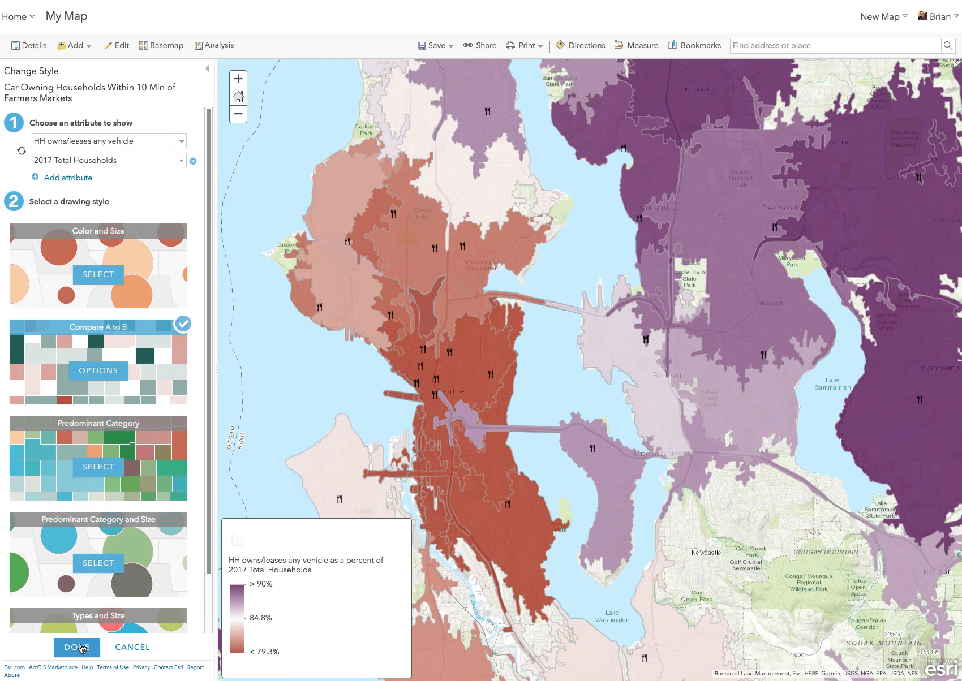
click(77, 648)
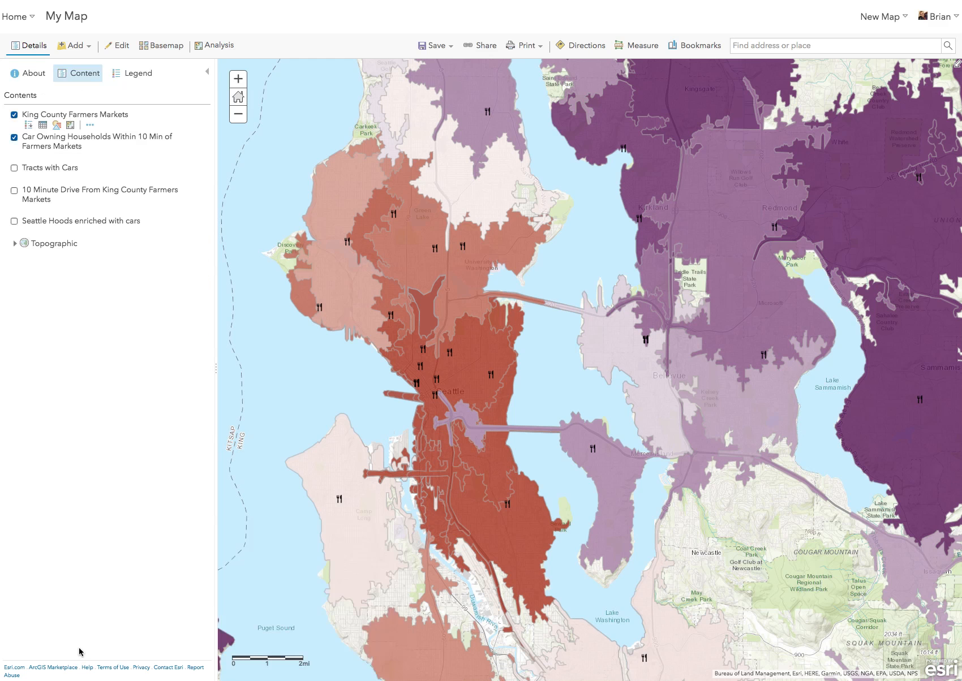
Step: Review the map legend and hide the Car Owning Households Within 10 Min of Farmers Markets layer
click(128, 78)
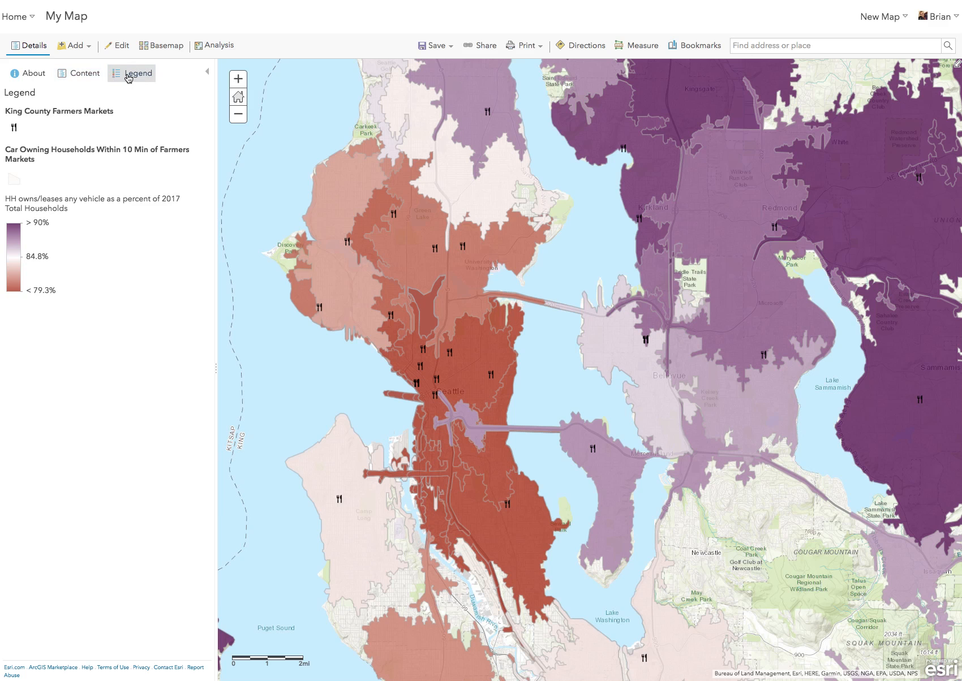
click(86, 80)
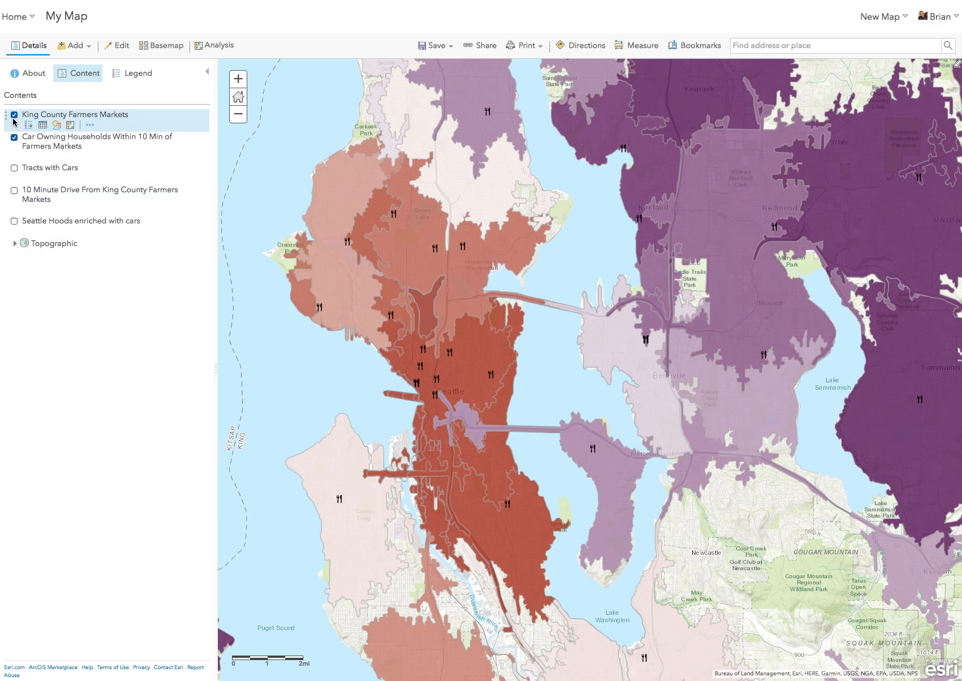
click(14, 137)
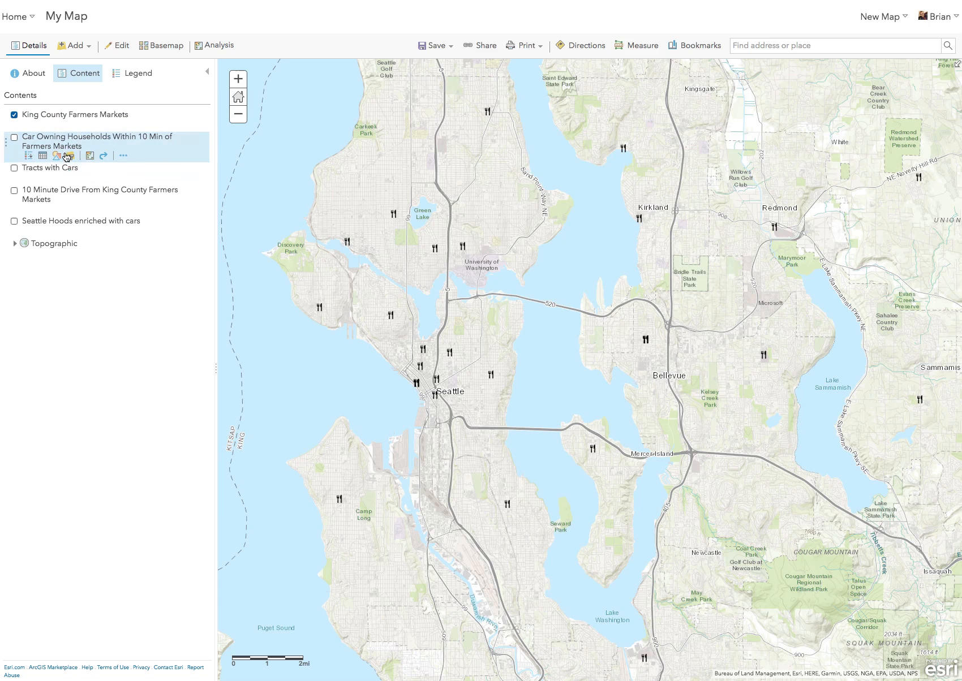
Step: Start the Enrich Layer analysis and choose to enrich a Living Atlas analysis layer
click(217, 47)
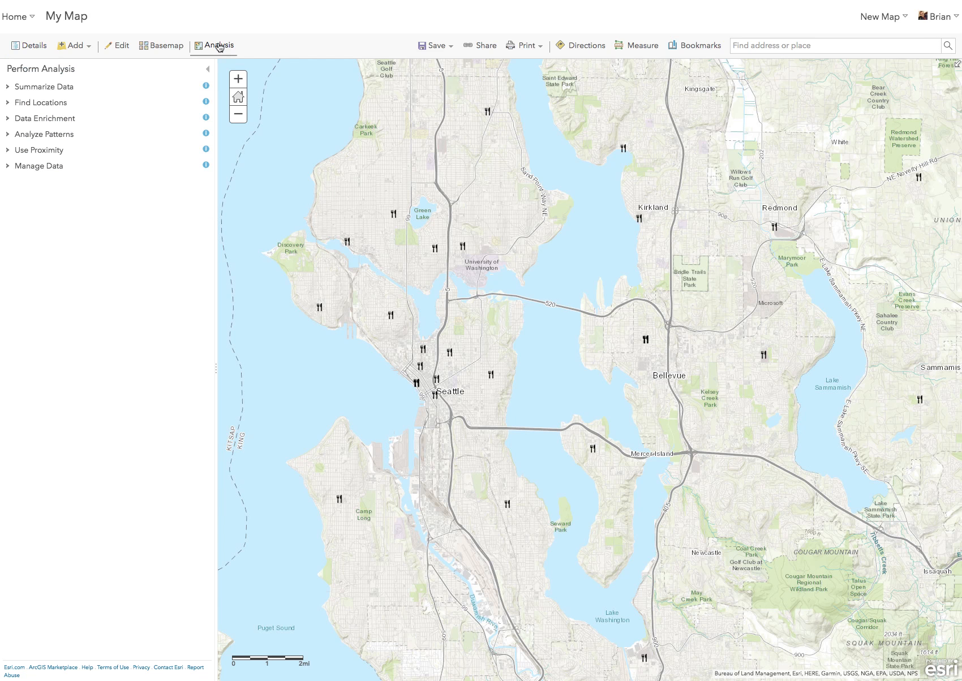
click(50, 124)
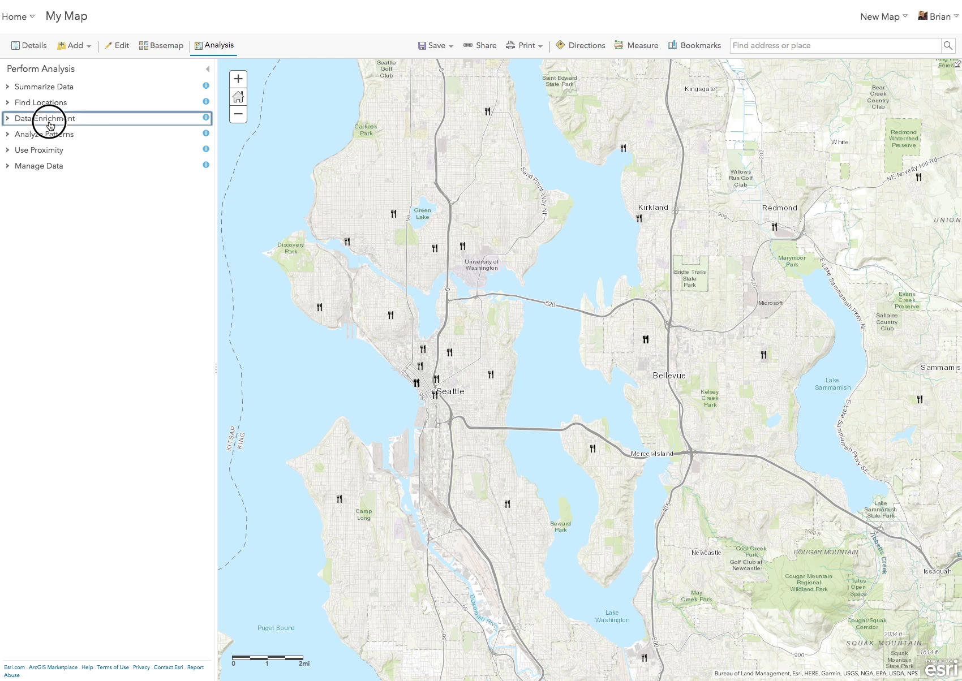
click(68, 144)
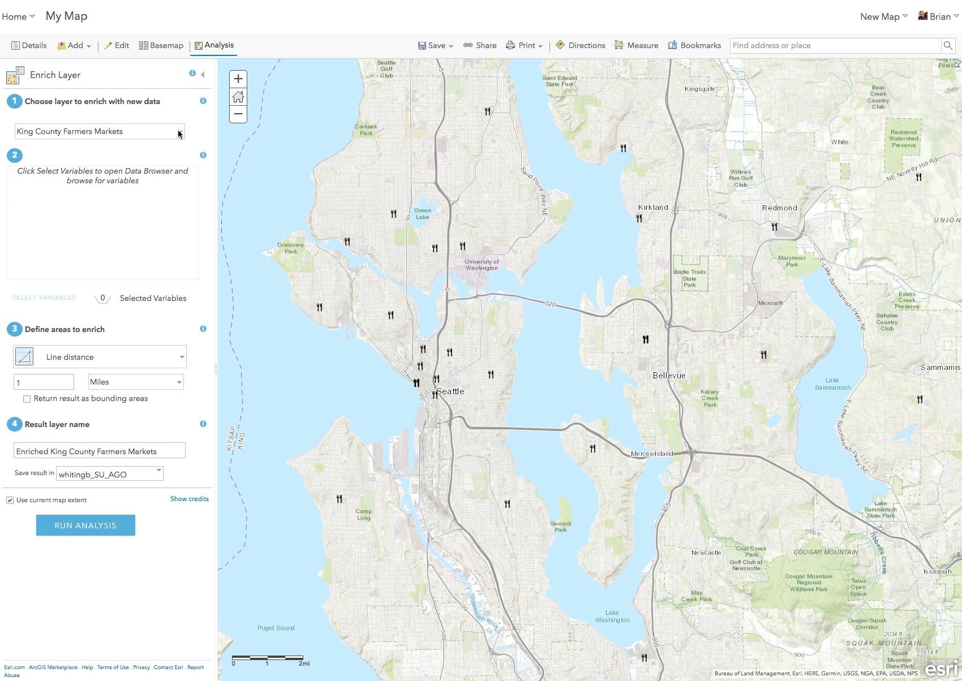
click(179, 136)
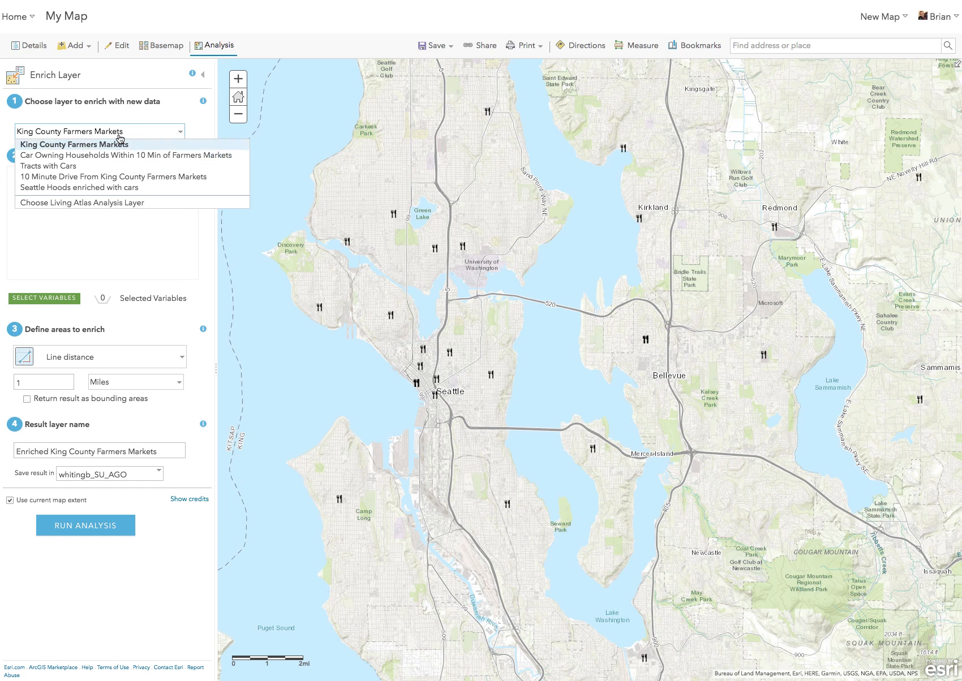
click(119, 203)
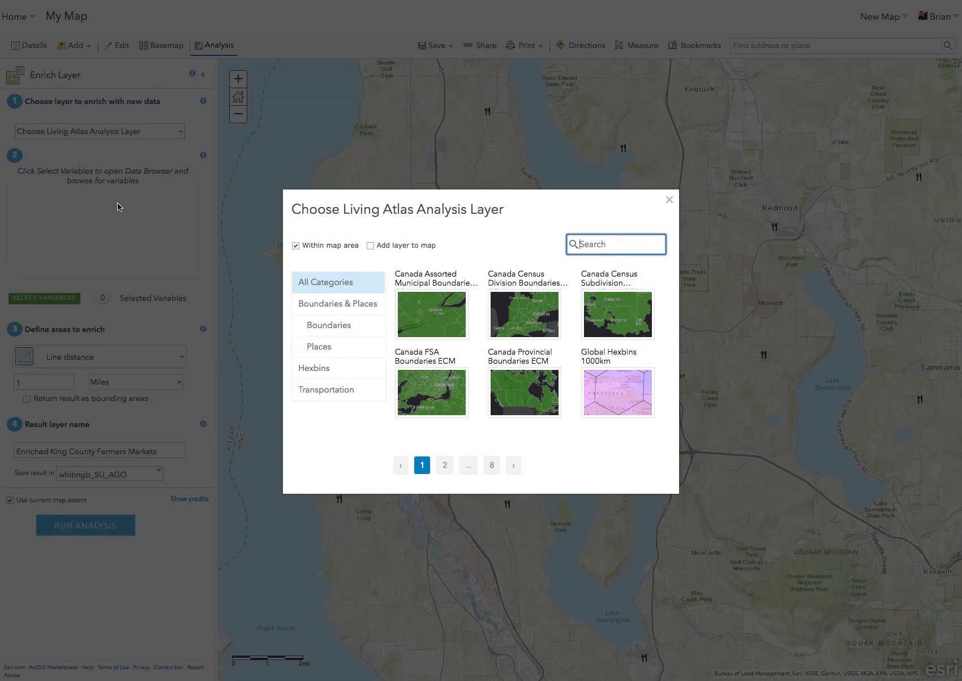
Step: Search the Living Atlas boundaries for "tracts" and pick USA Census Tract Areas as the layer to enrich
click(332, 327)
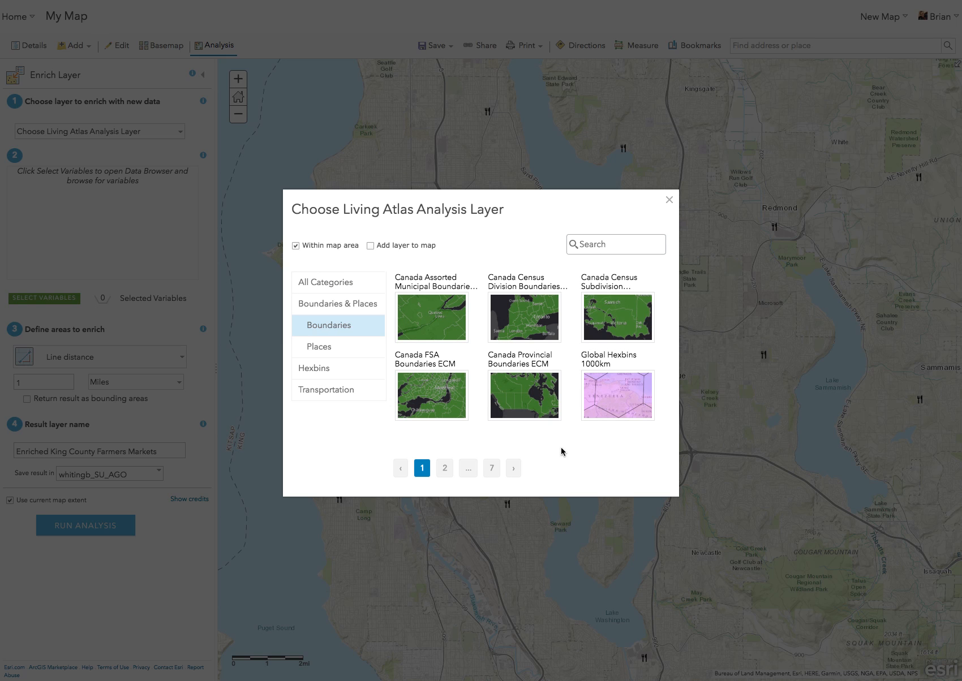
mouse_move(584, 344)
click(608, 241)
text(tracts)
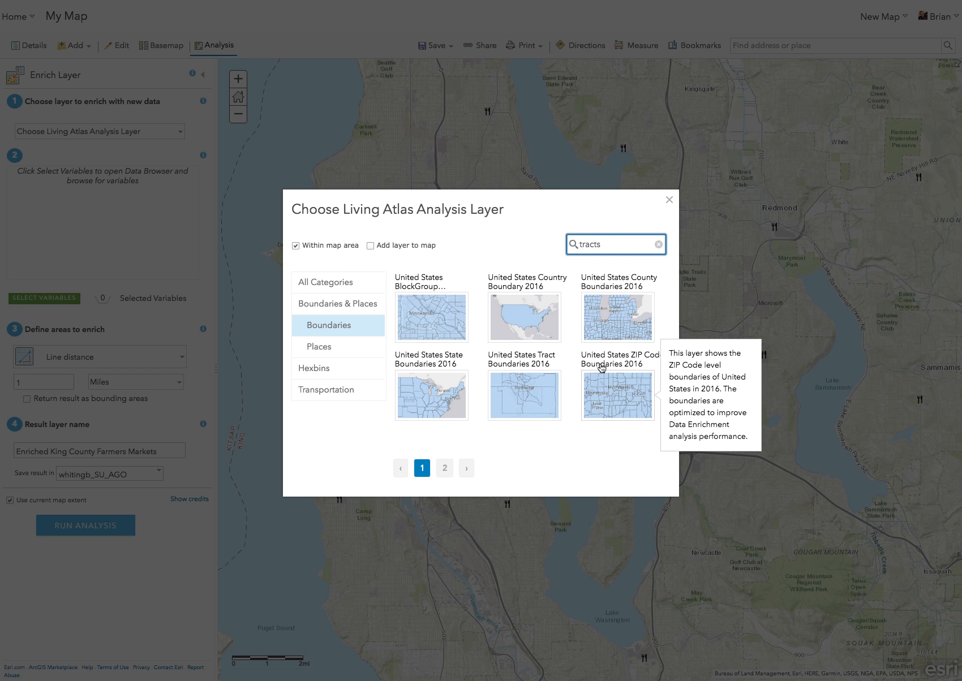
click(445, 469)
mouse_move(450, 315)
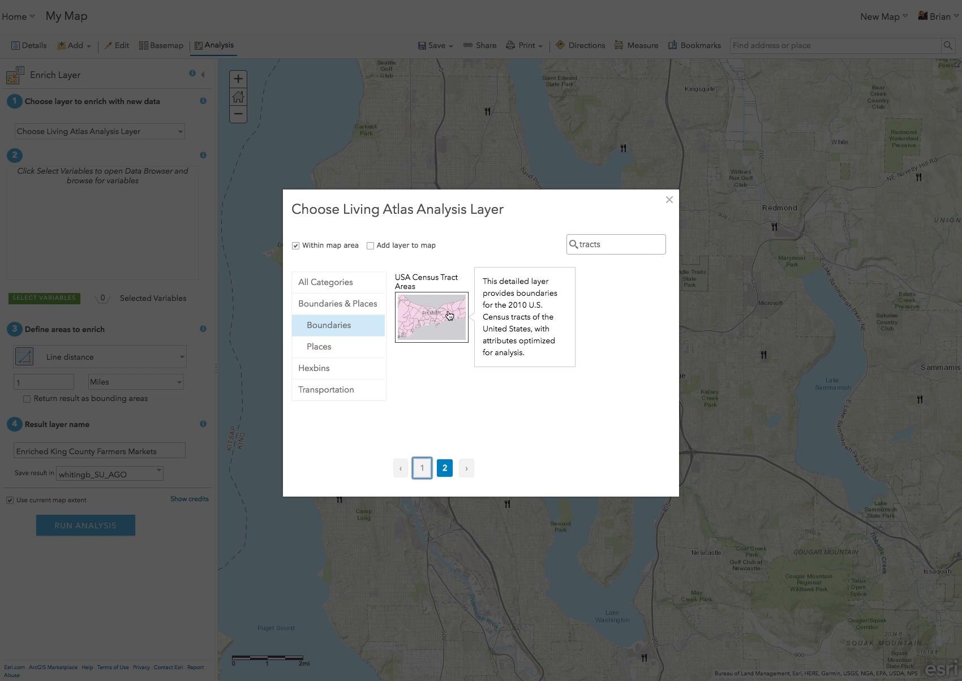
click(450, 315)
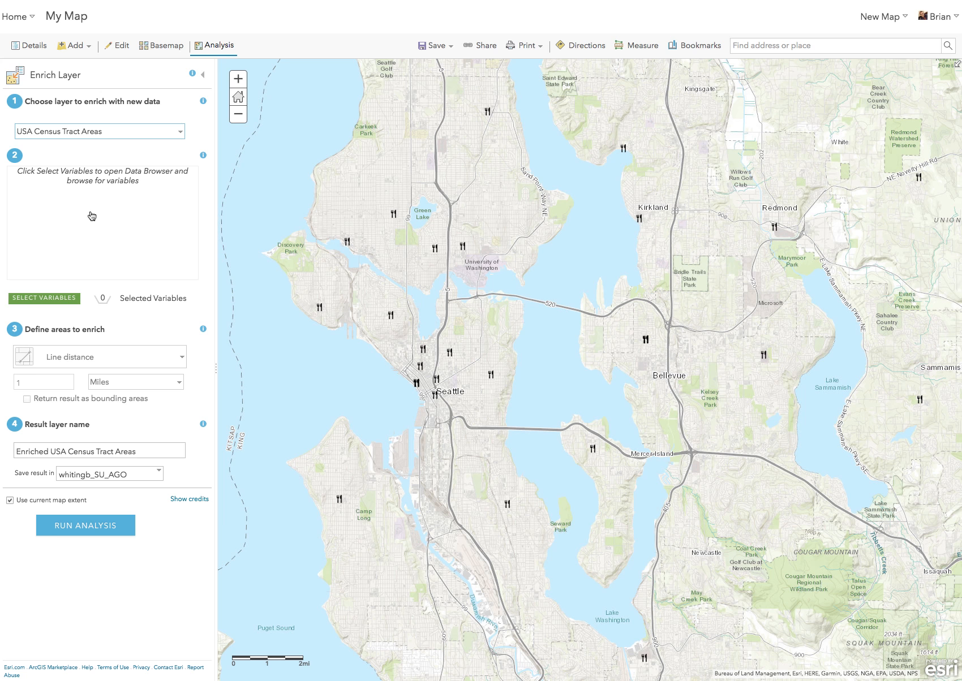
Step: Select the enrichment variables 2017 Total Households and 2017 HH owns/leases any vehicle, and leave the analysis without running it
click(59, 300)
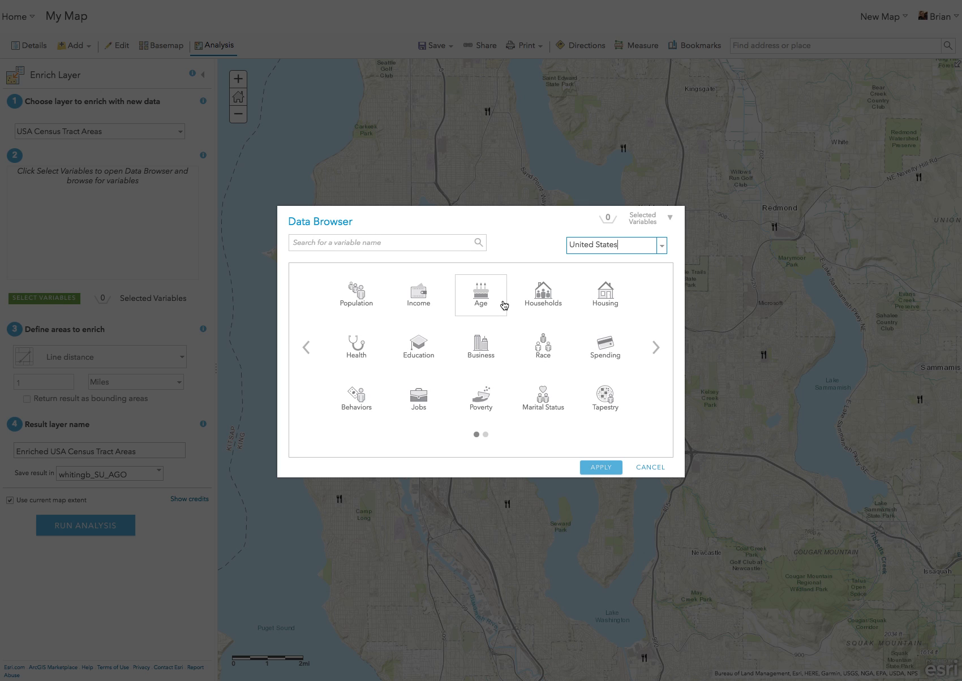
click(548, 300)
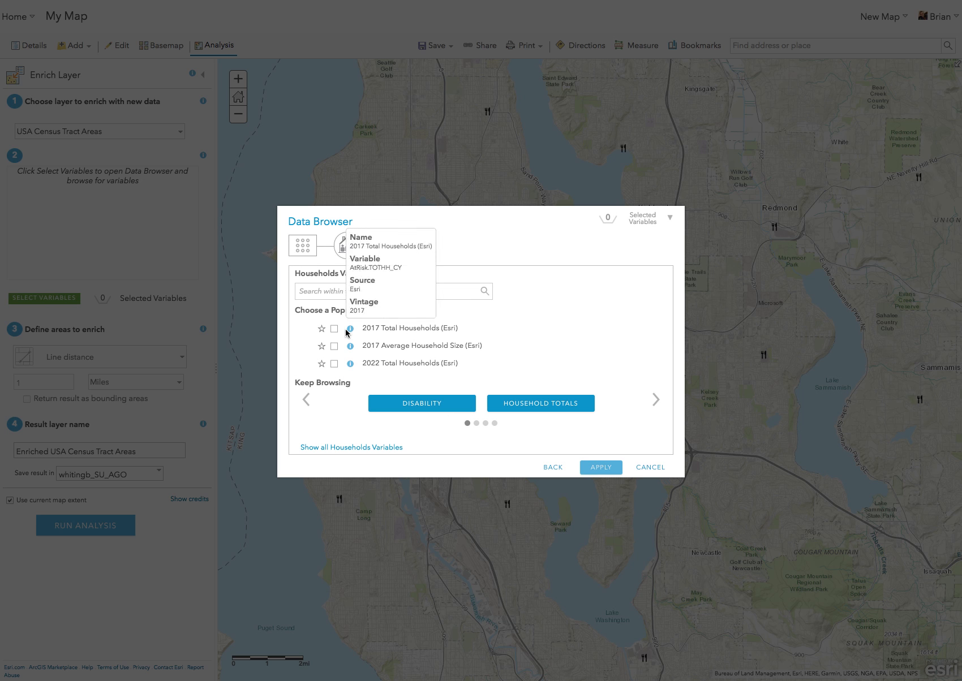
click(337, 330)
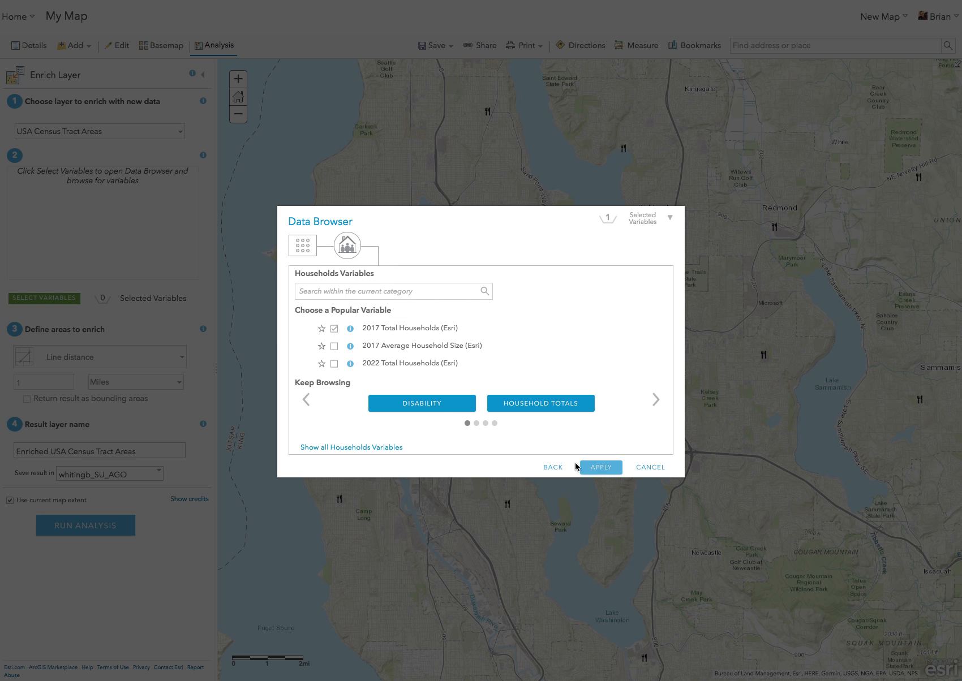
click(552, 467)
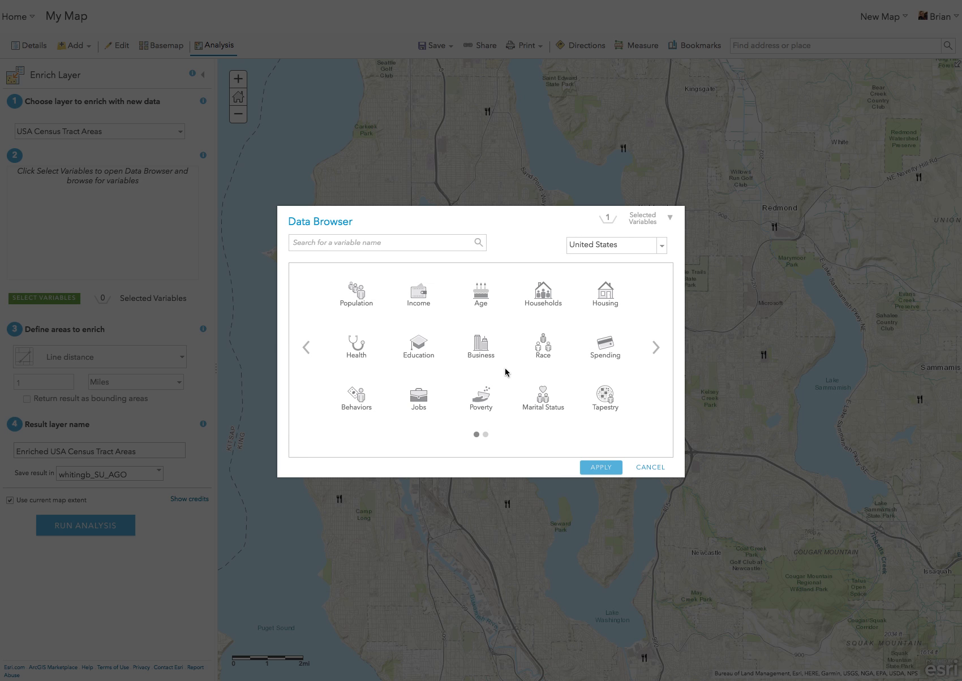
click(360, 401)
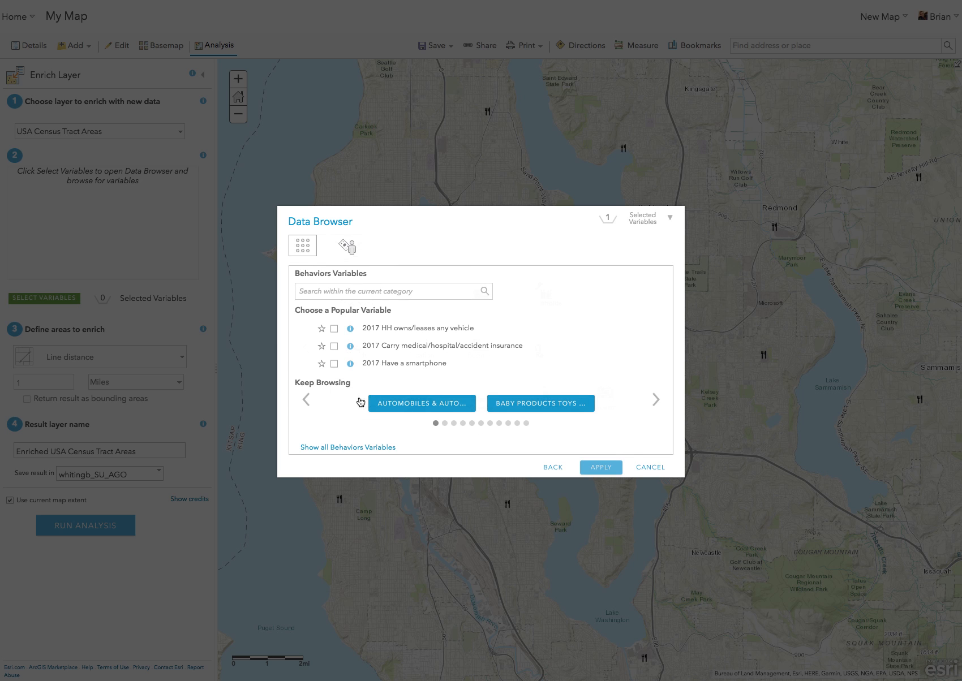
click(334, 331)
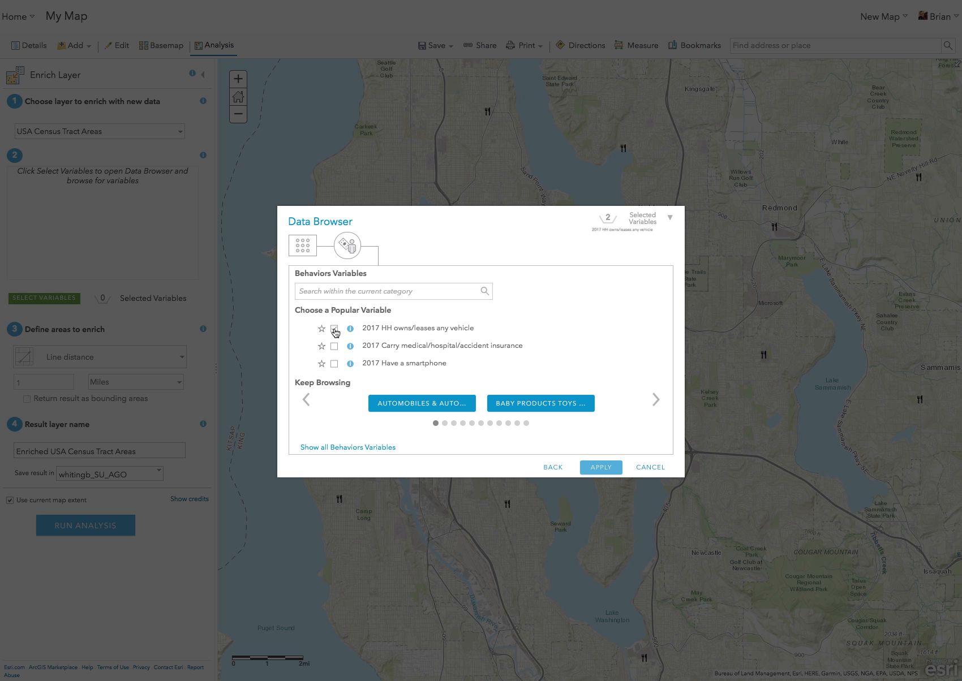
click(594, 469)
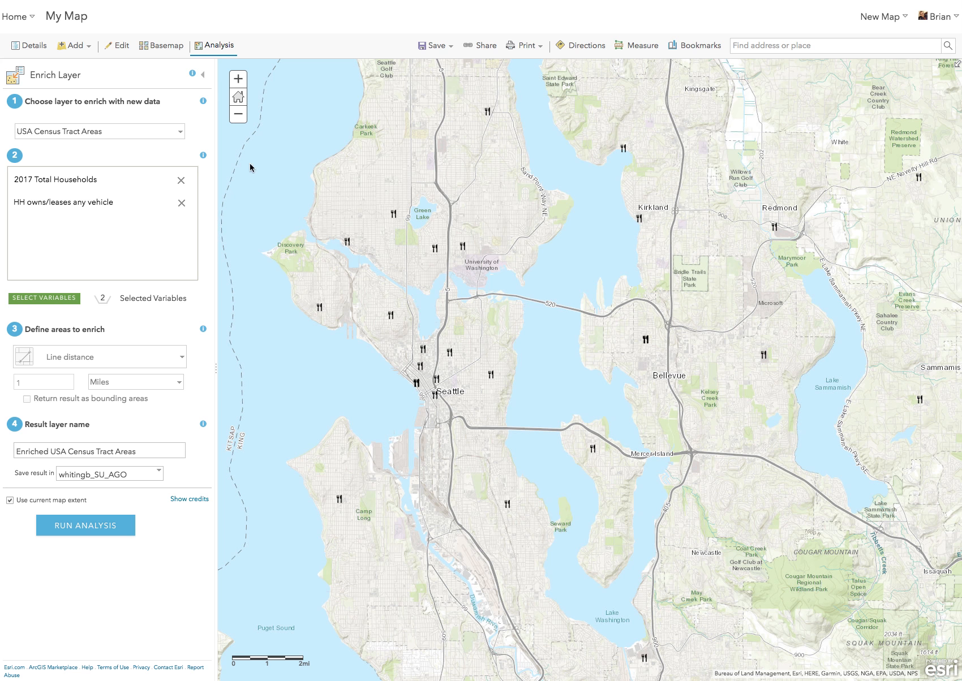
click(204, 76)
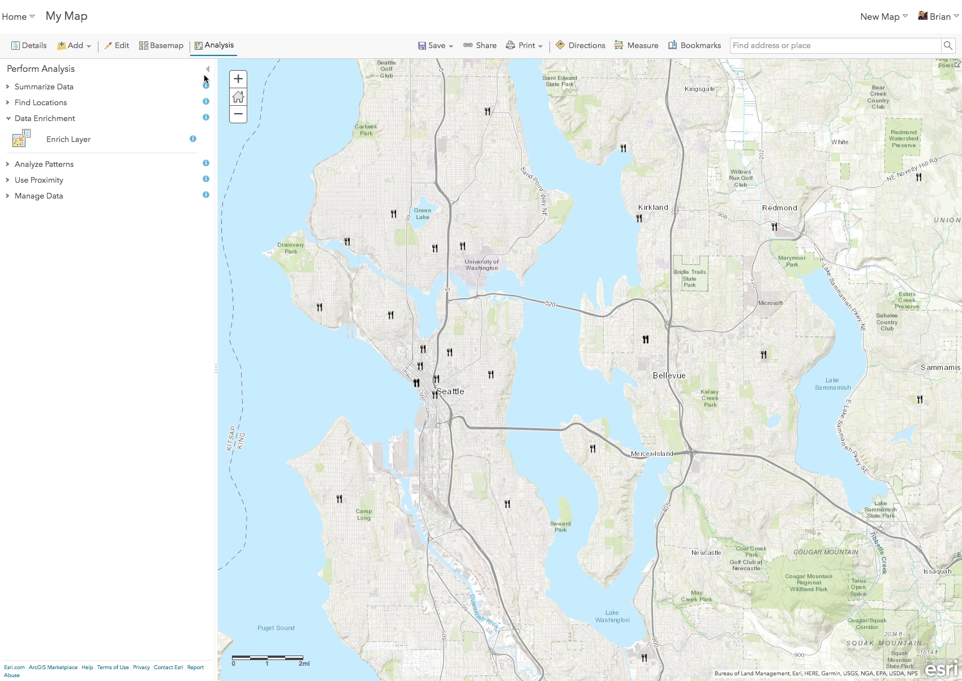
click(207, 70)
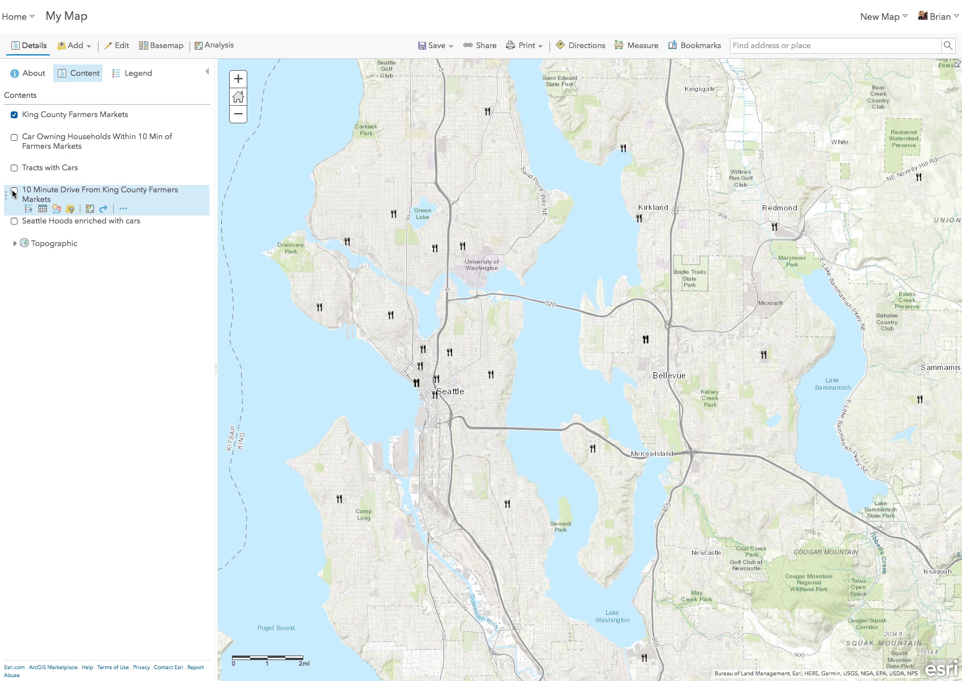
Step: Show the Tracts with Cars layer and examine its classes in the map legend
click(15, 168)
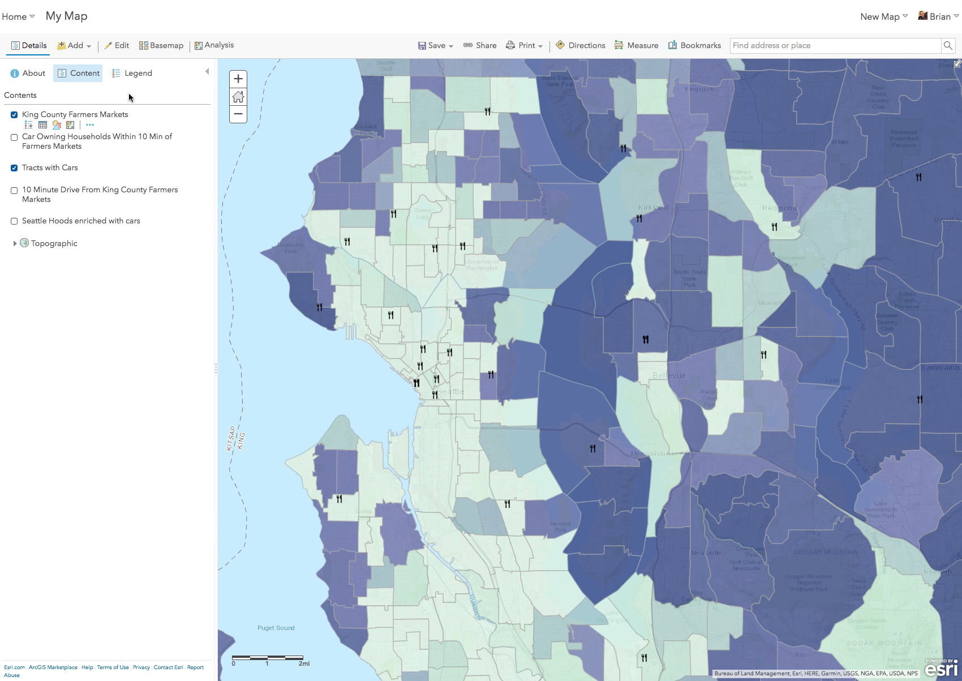
click(136, 73)
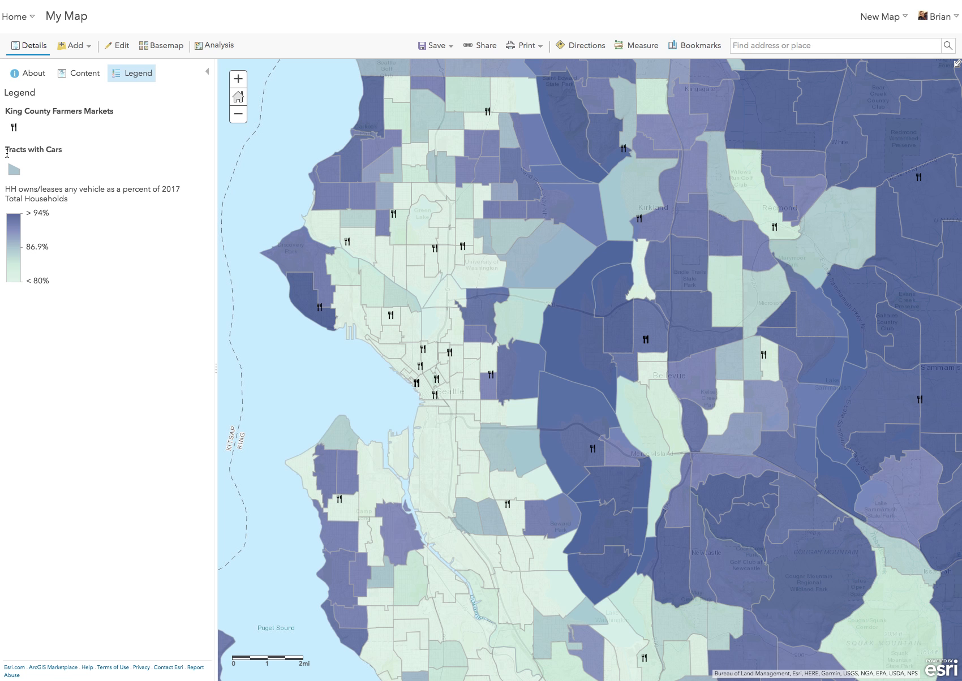
click(84, 74)
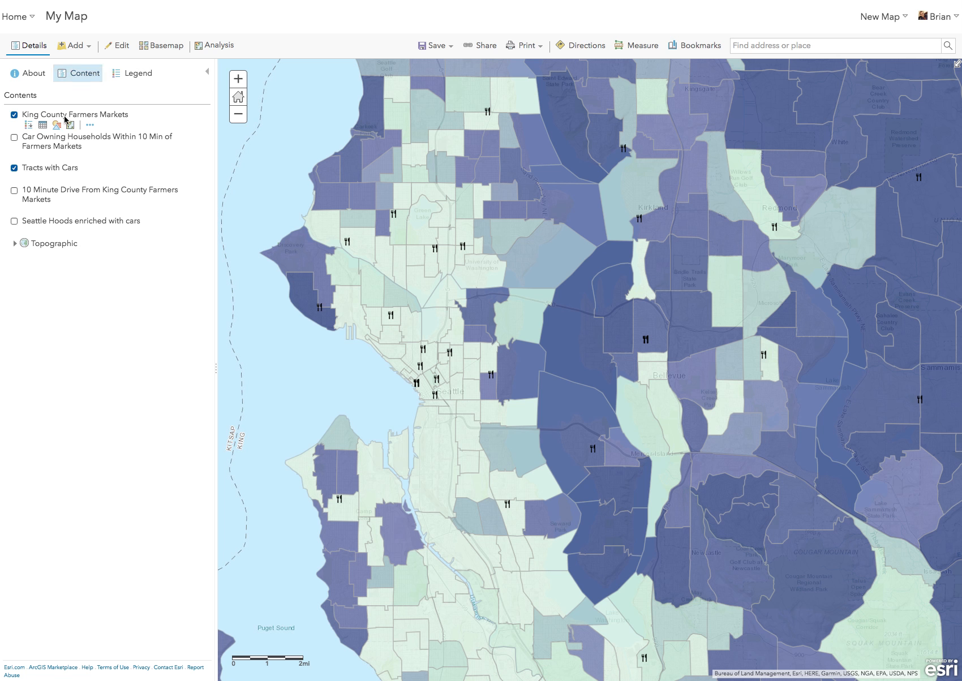
Step: Show the 10 Minute Drive From King County Farmers Markets layer briefly to compare it with the tracts, and hide it again
click(14, 191)
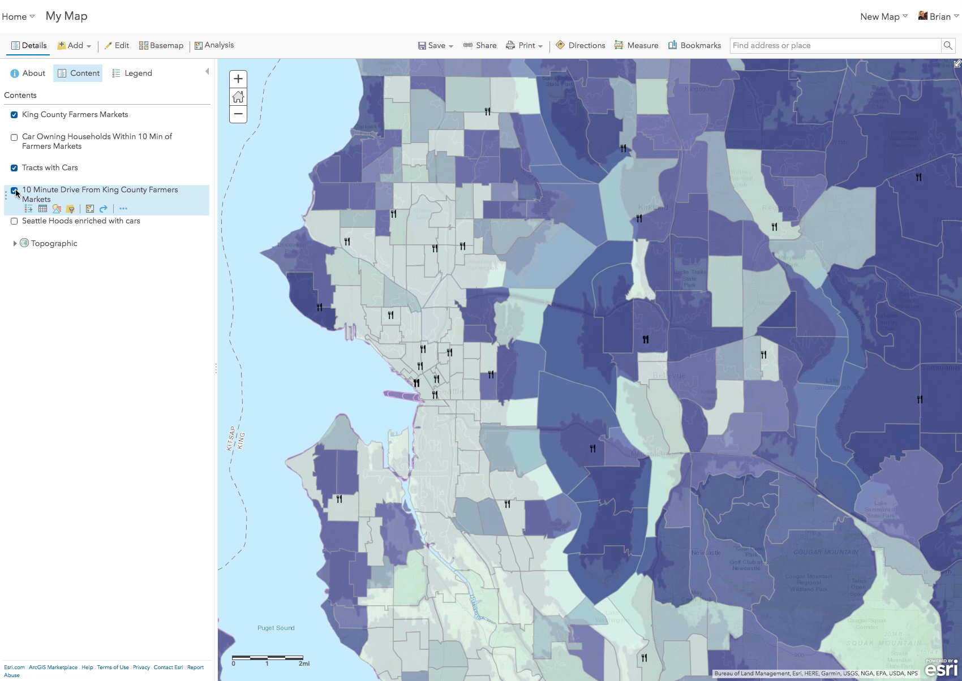
click(15, 191)
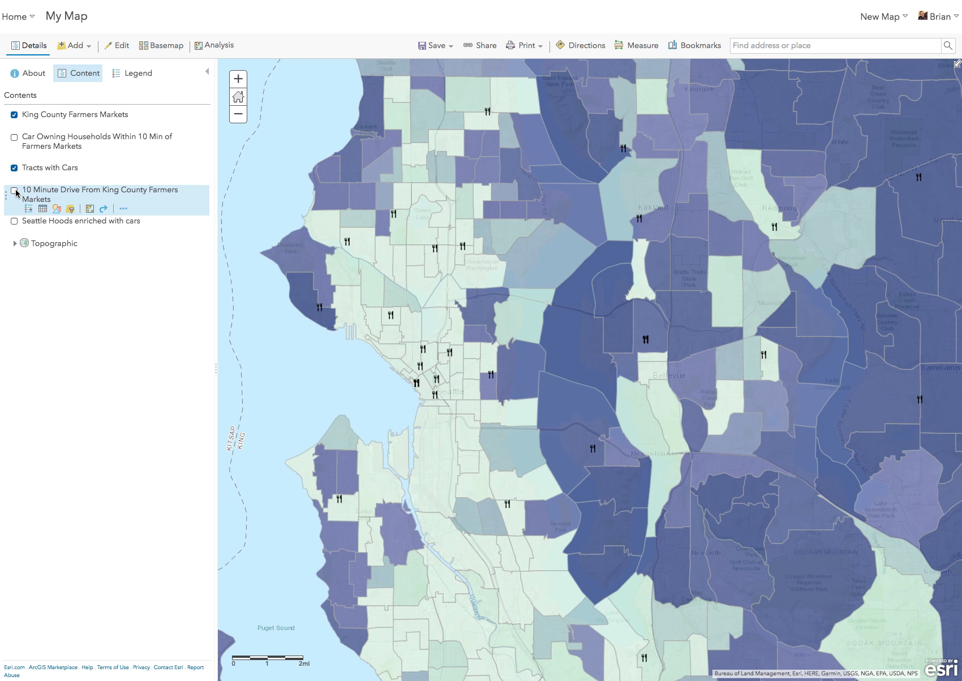